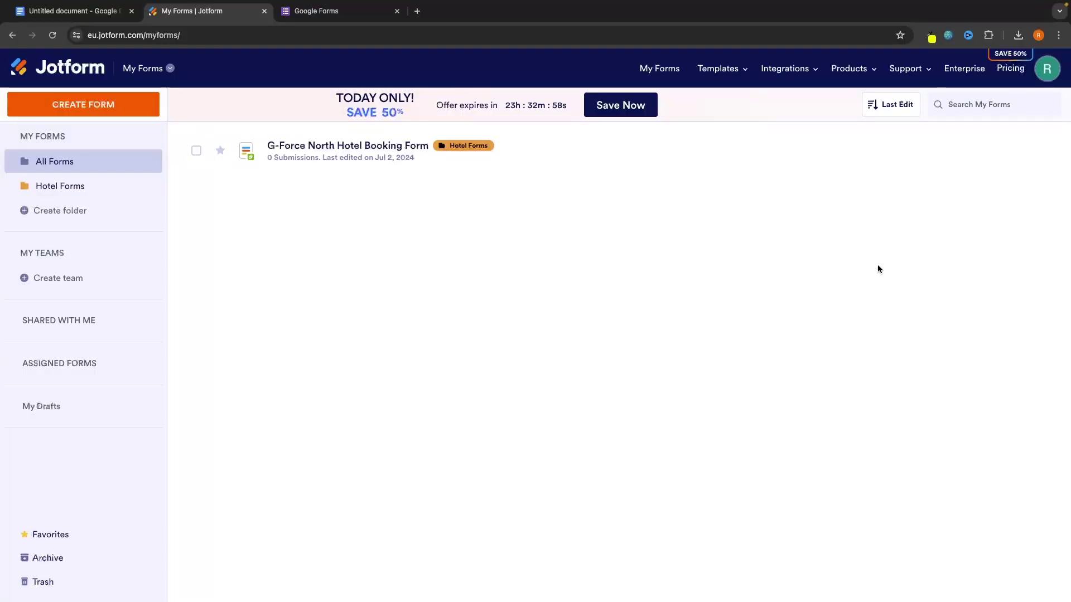
Glance at the Google Forms start page, then return to Jotform's My Forms list
click(334, 10)
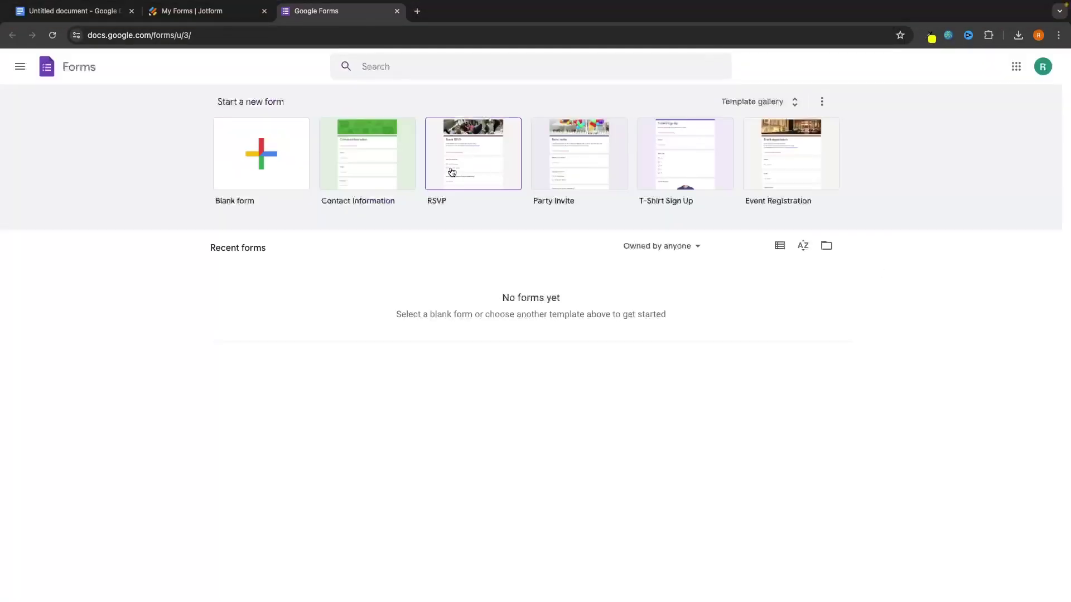
click(217, 13)
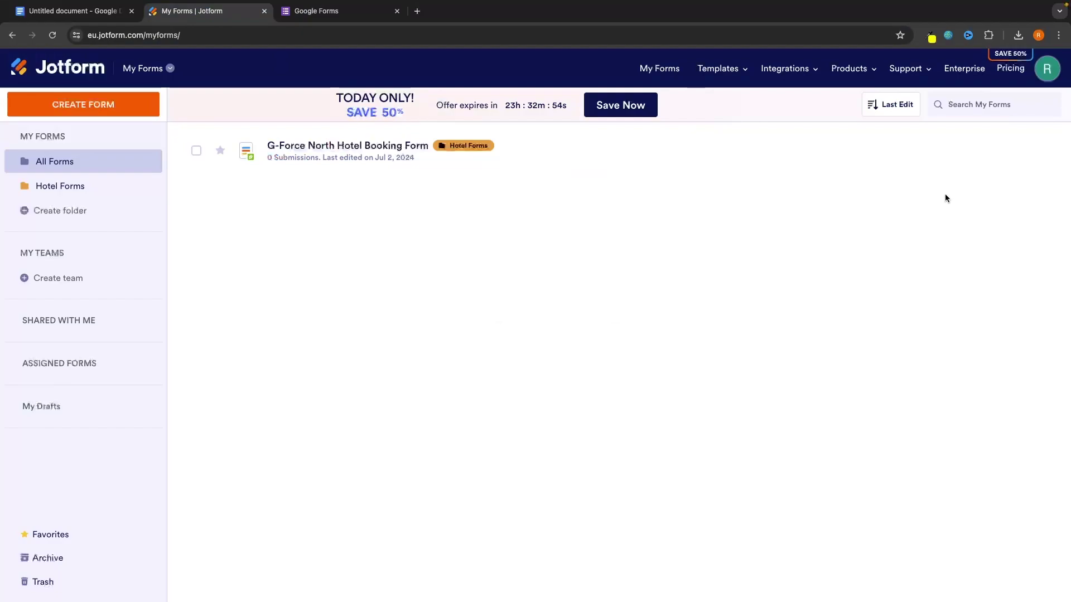
Scroll through Jotform's Starter, Bronze, Silver and Gold plan limits on the pricing page
click(1010, 68)
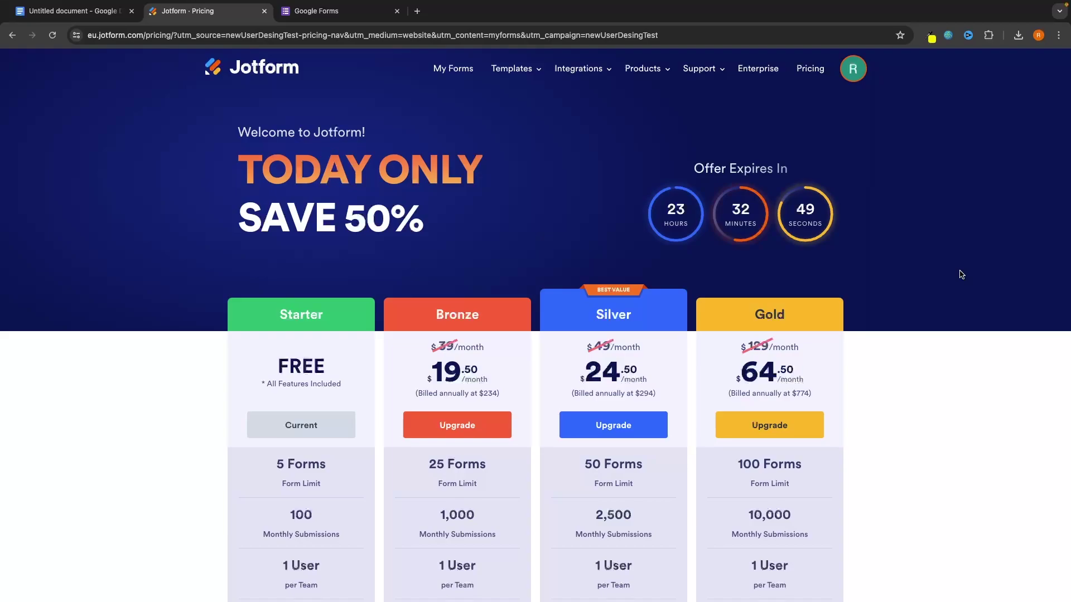
scroll(545, 241, down, 3)
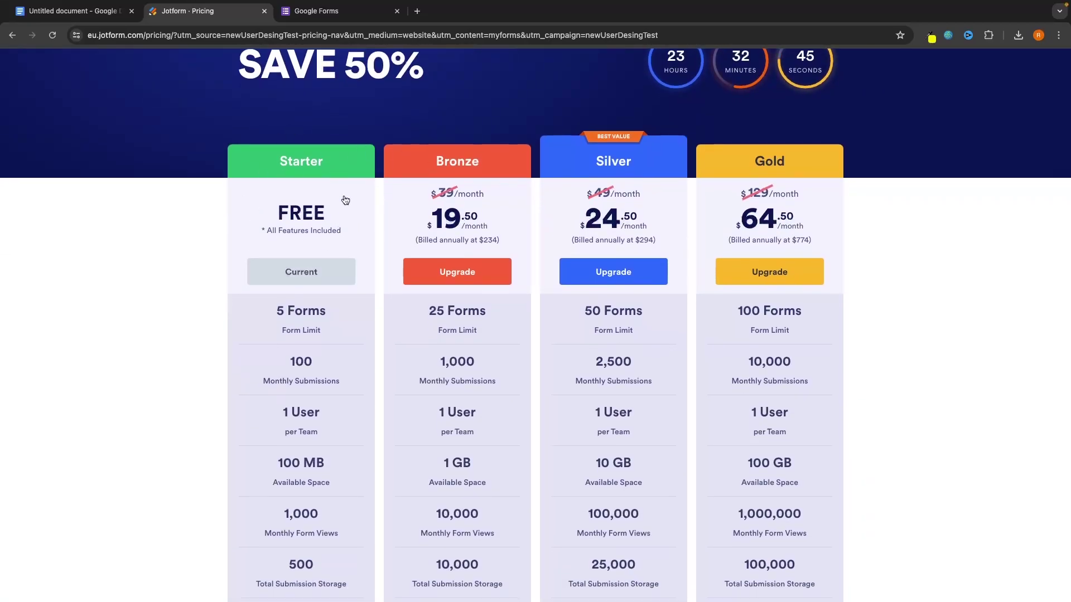
scroll(92, 236, down, 1)
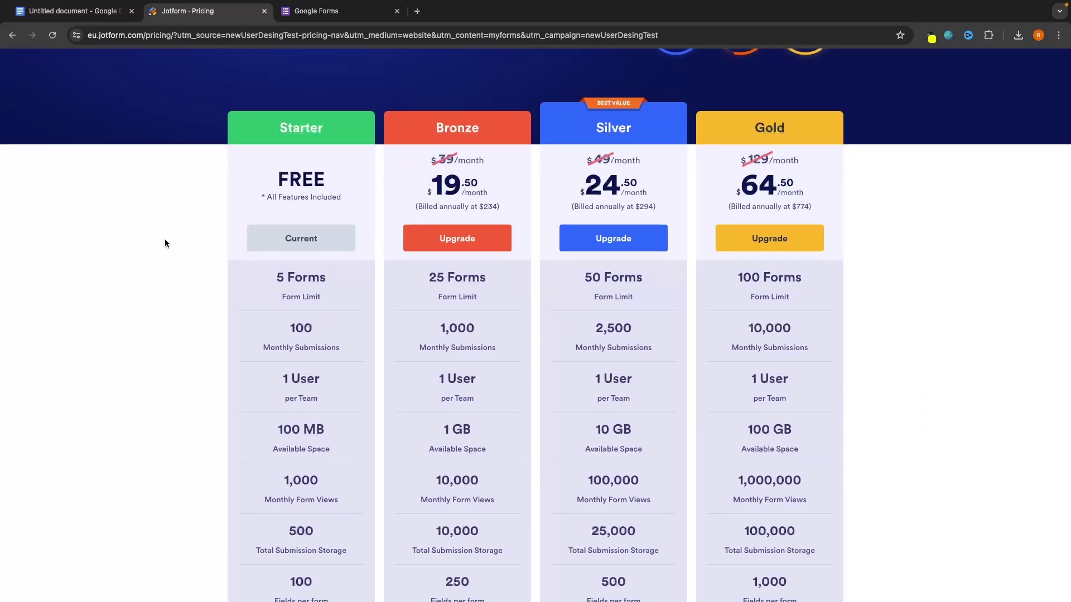
scroll(368, 326, down, 2)
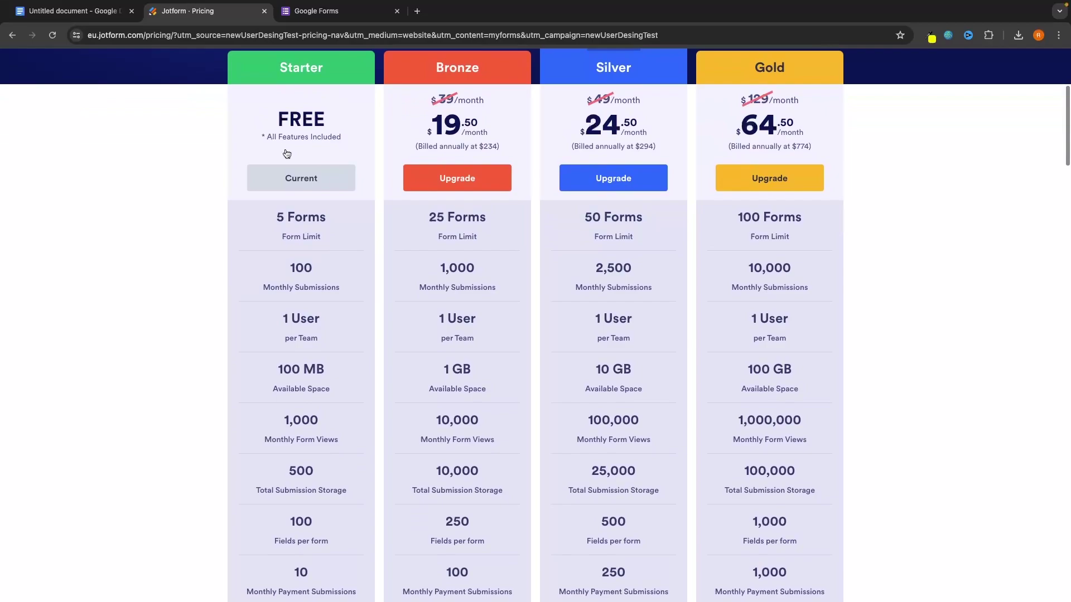
scroll(376, 196, down, 1)
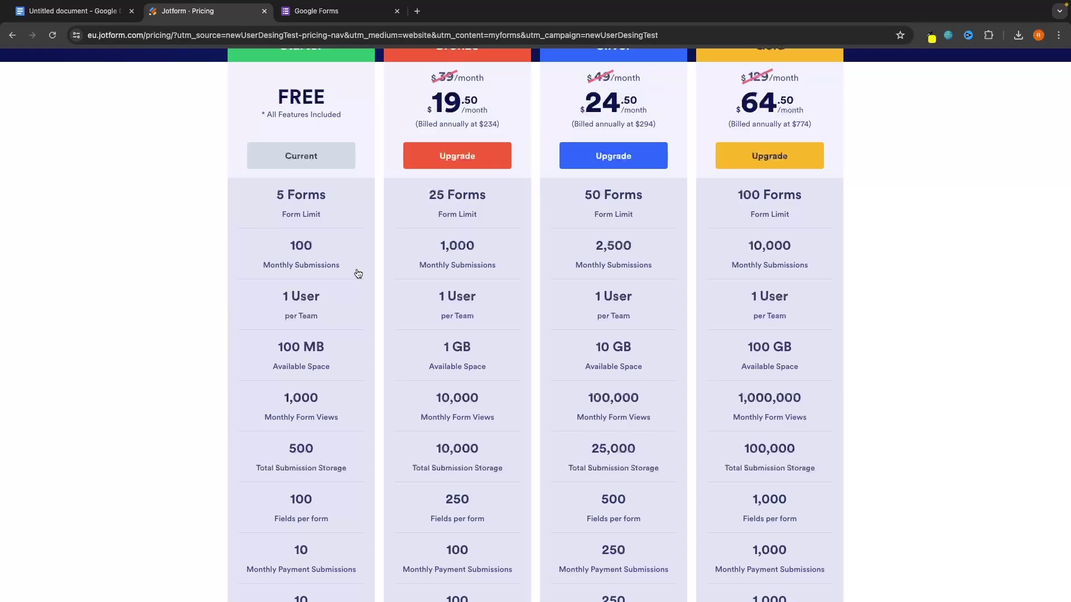
scroll(363, 313, down, 4)
scroll(363, 313, up, 6)
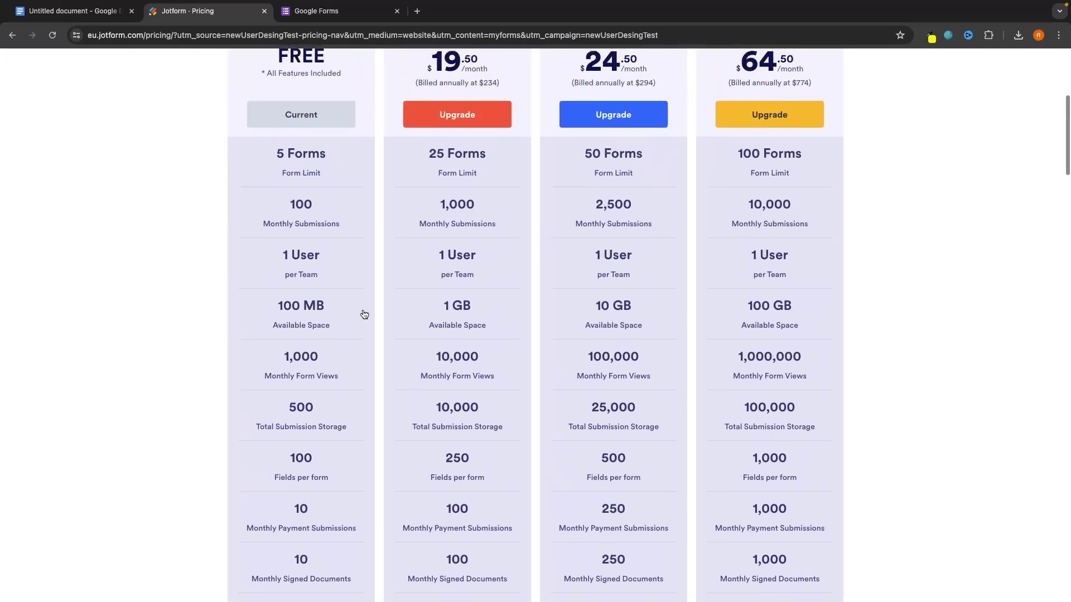
scroll(364, 315, down, 1)
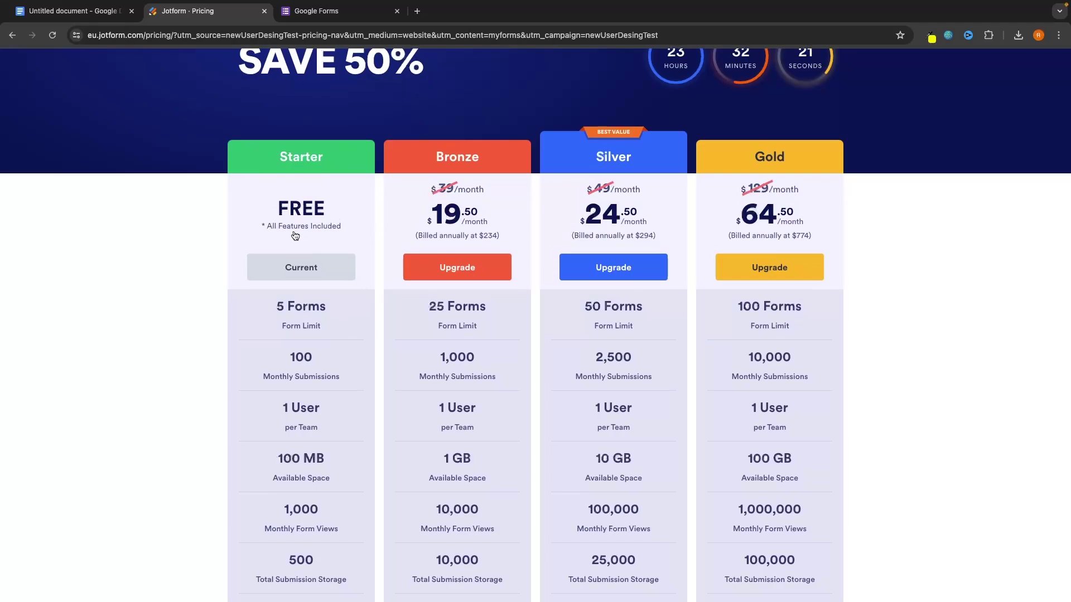
scroll(240, 224, down, 2)
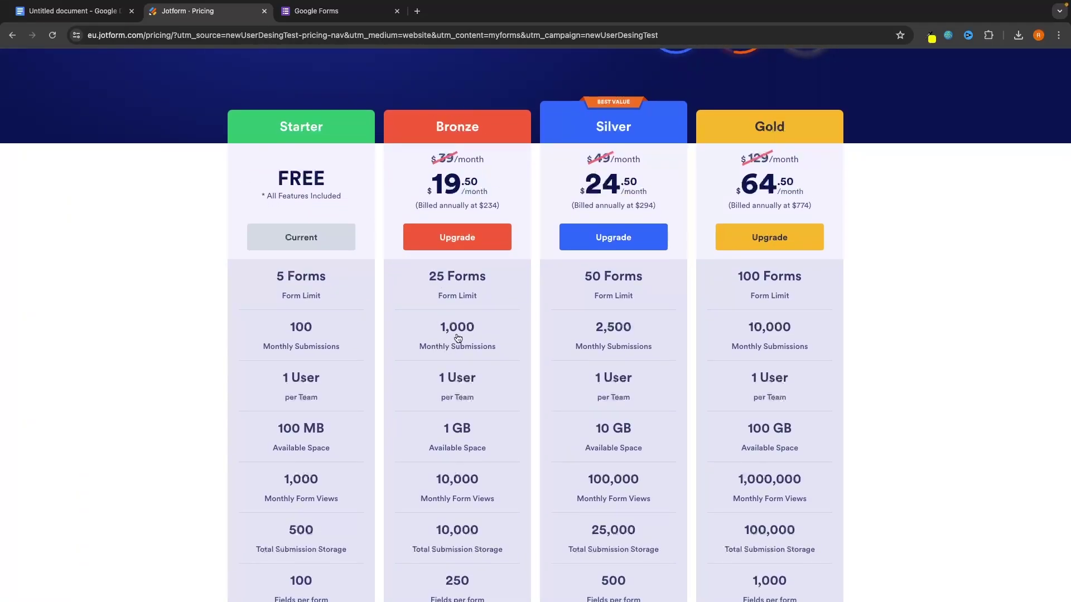
scroll(462, 291, down, 1)
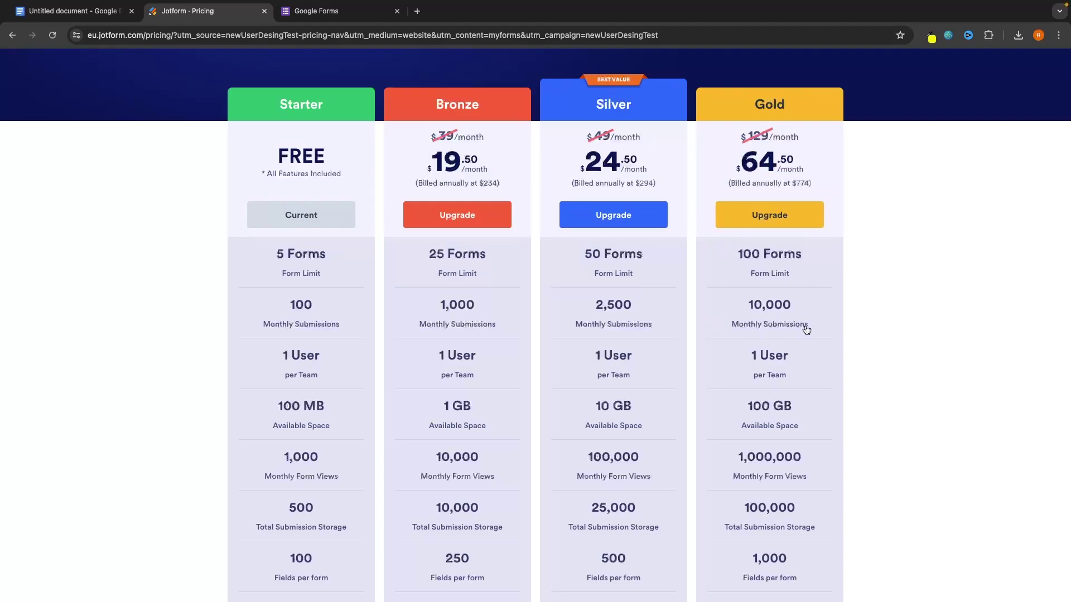
click(368, 11)
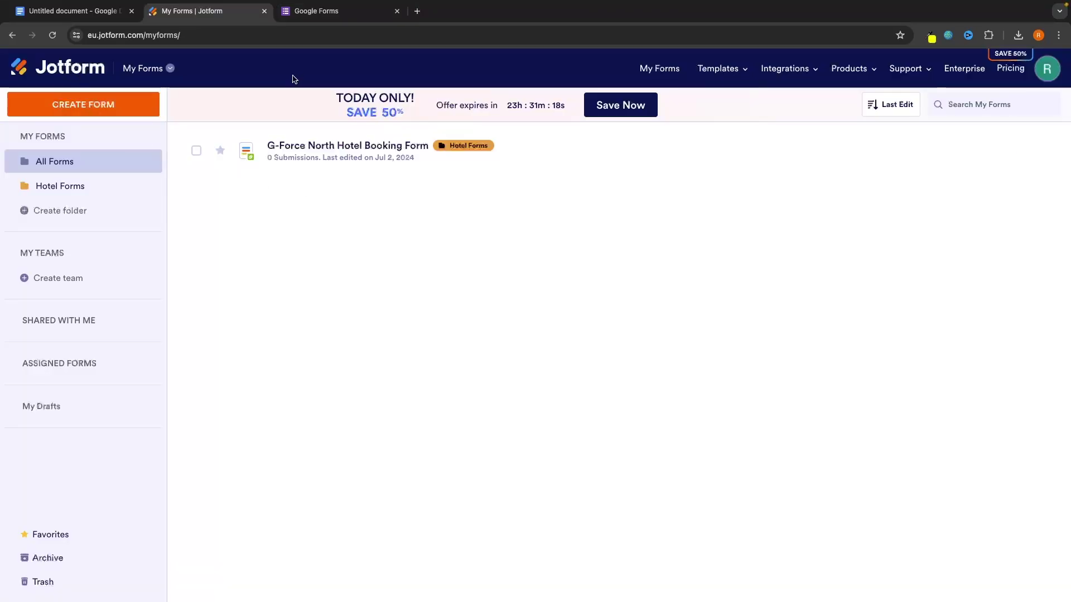
Start a blank Google Form and add two more questions, giving three multiple-choice cards
click(335, 12)
click(207, 12)
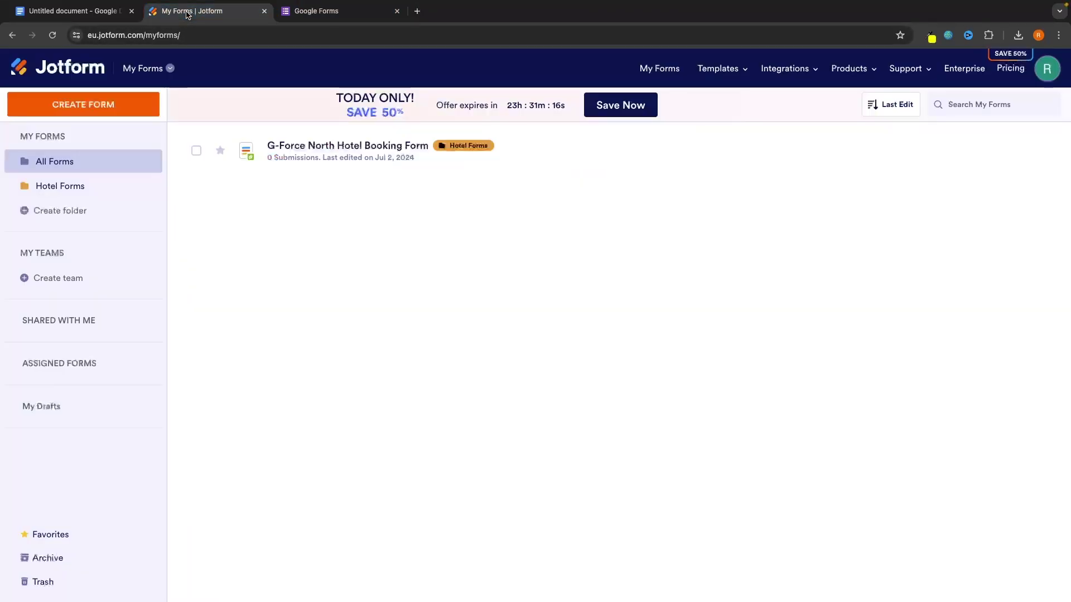
click(338, 13)
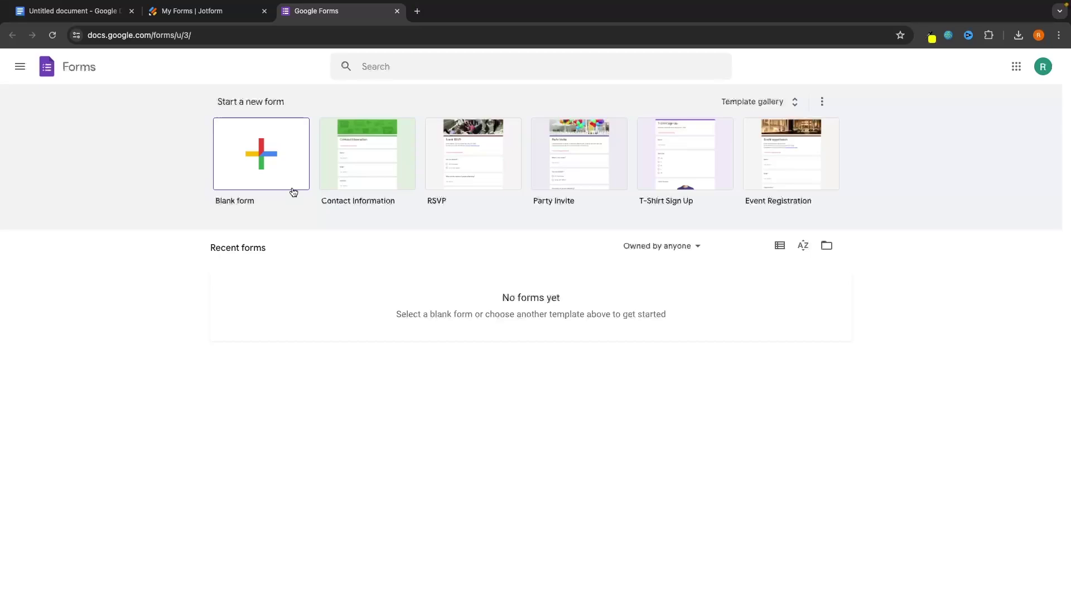
click(258, 177)
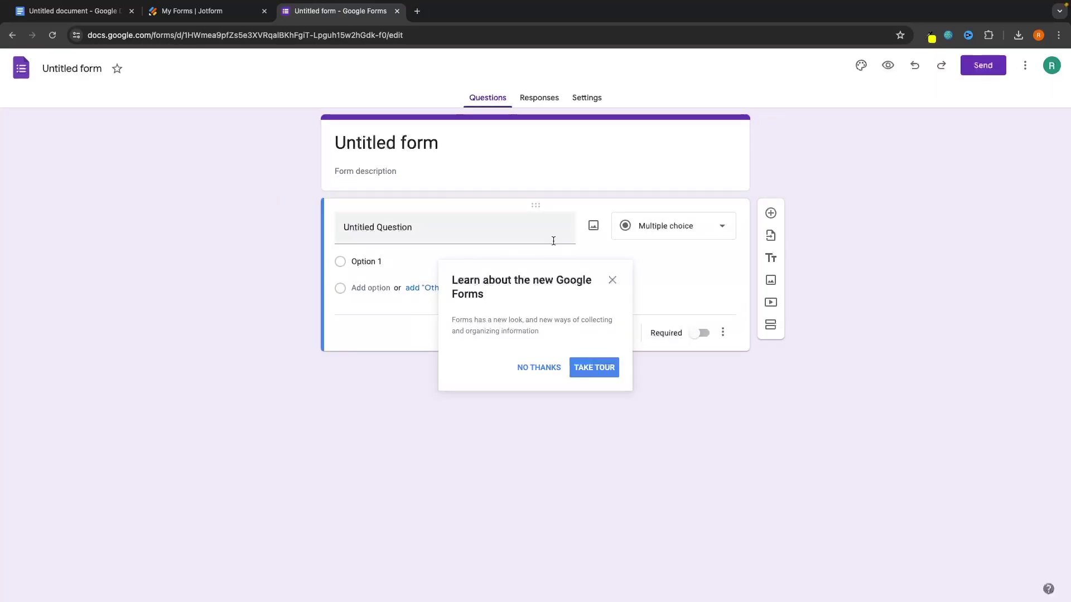
click(769, 215)
click(769, 291)
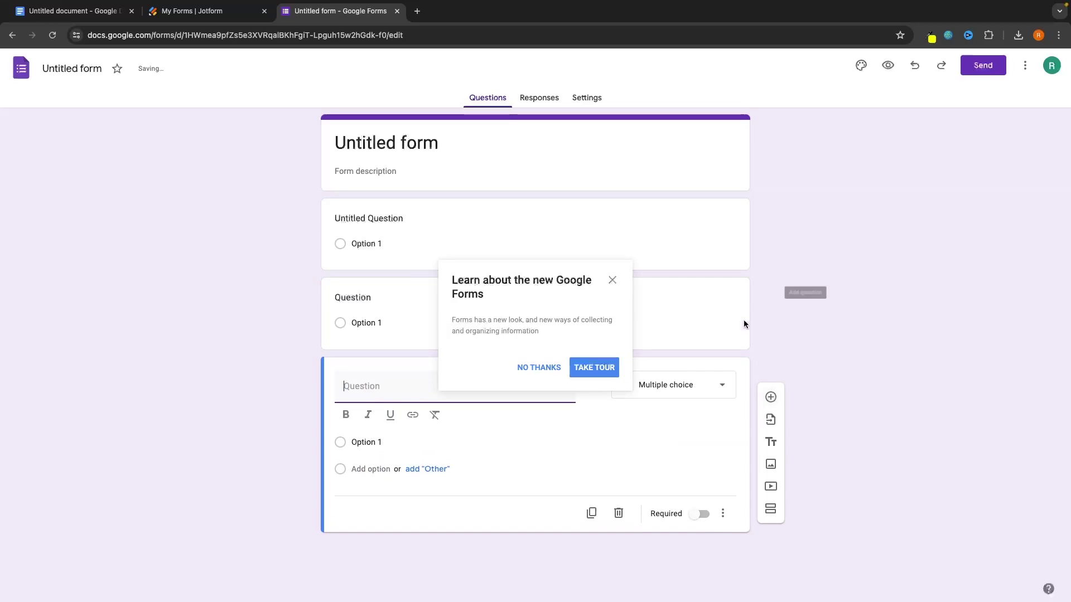
click(436, 208)
click(762, 345)
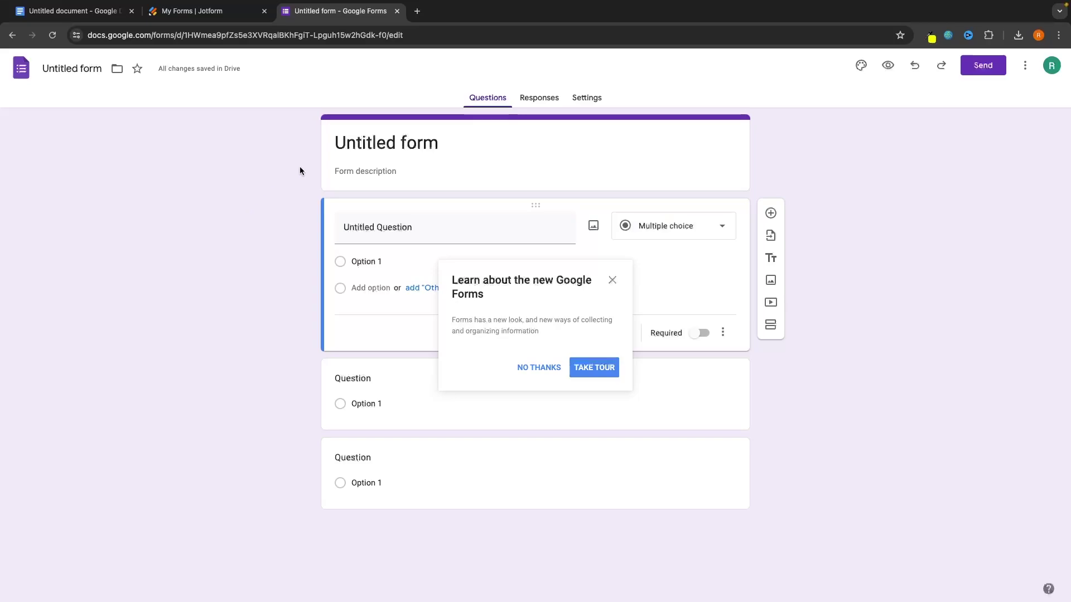
click(212, 12)
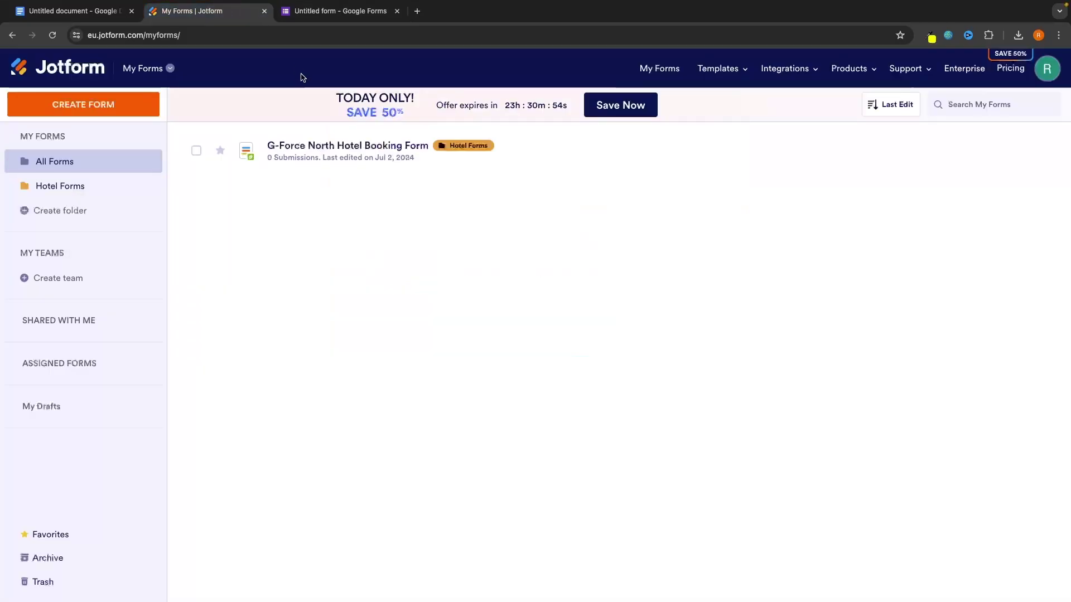
Go to the Google Forms home page showing the Untitled form under recent forms
click(340, 11)
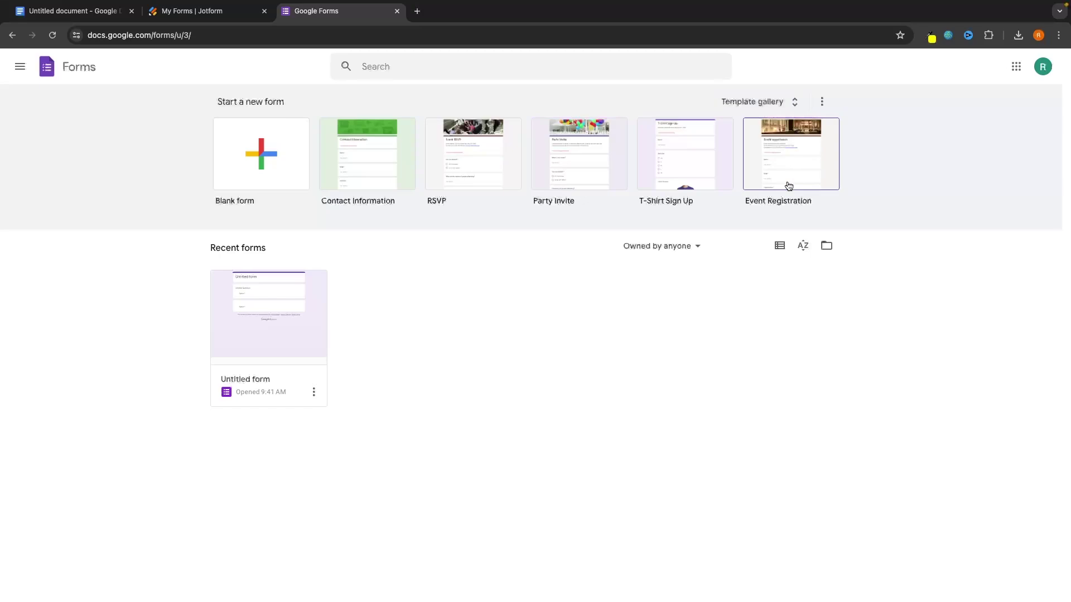
Browse the Google Forms template gallery, then bring up Jotform's Choose a template page
click(769, 101)
scroll(931, 280, down, 2)
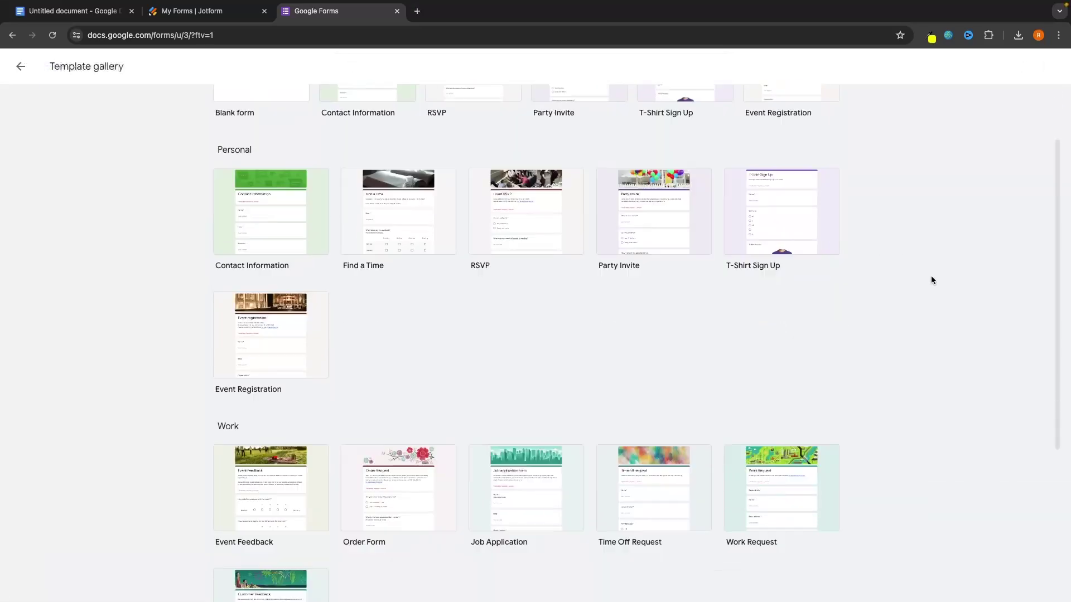
scroll(932, 280, down, 3)
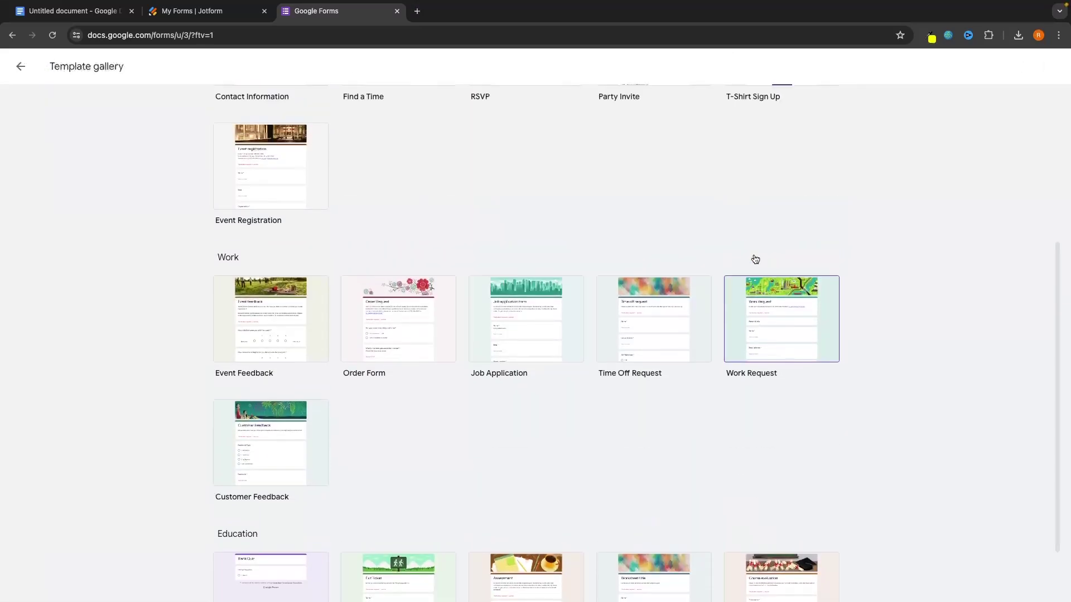
scroll(755, 259, up, 5)
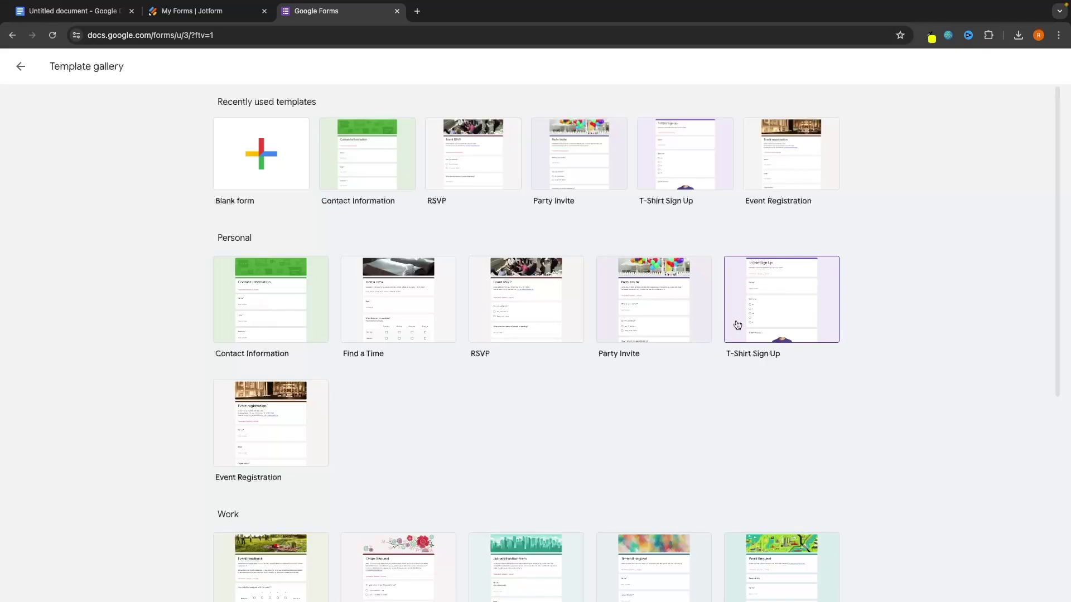
scroll(832, 384, up, 3)
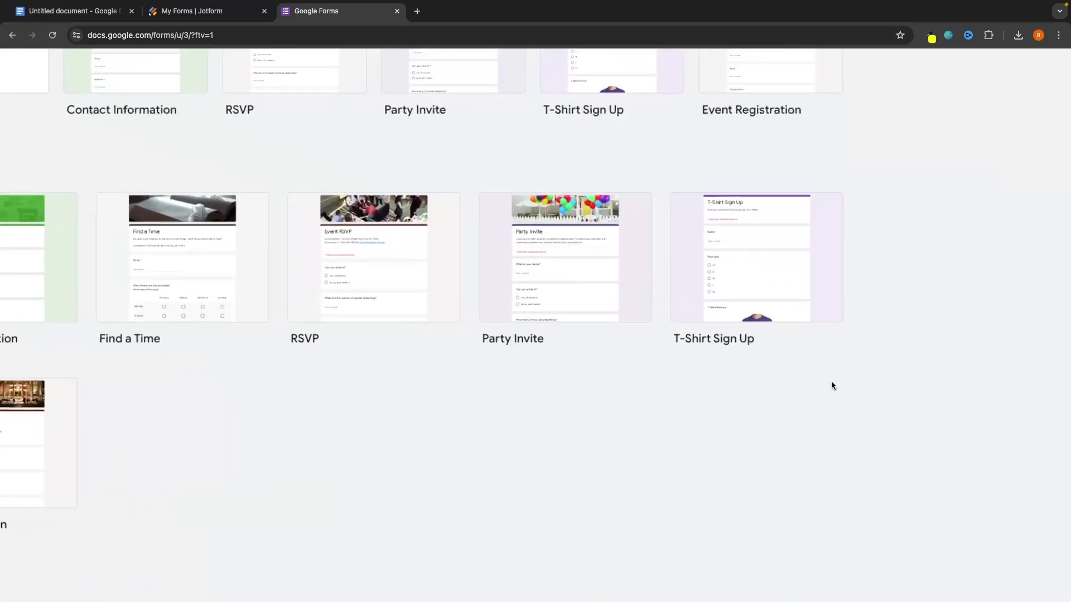
scroll(831, 385, up, 1)
scroll(830, 385, left, 2)
scroll(831, 385, down, 5)
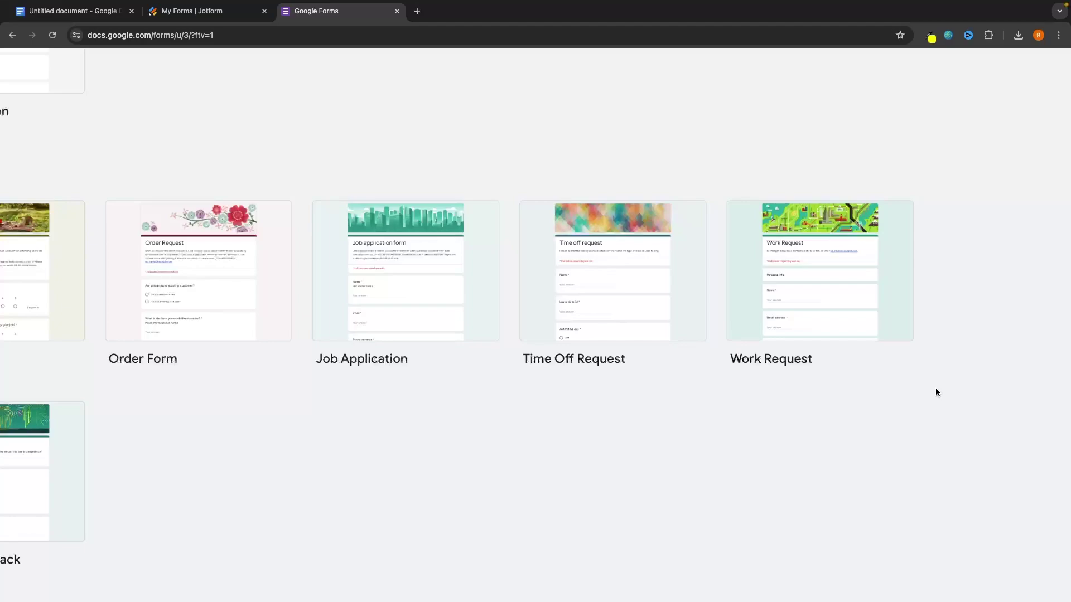
key(ctrl+shift+Tab)
click(468, 241)
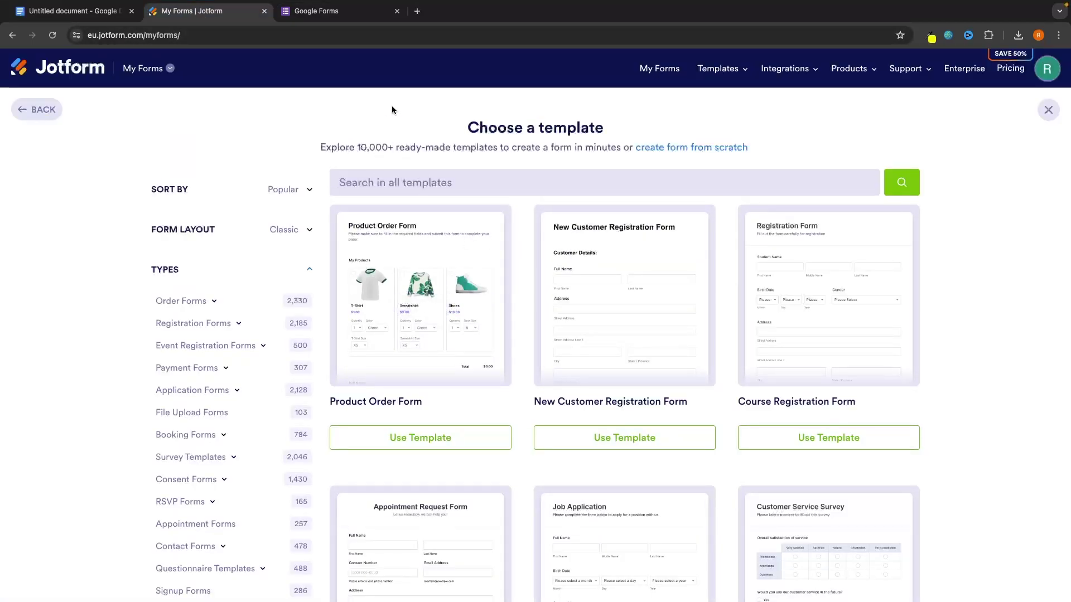
key(ctrl+Tab)
scroll(573, 202, down, 3)
scroll(573, 202, up, 5)
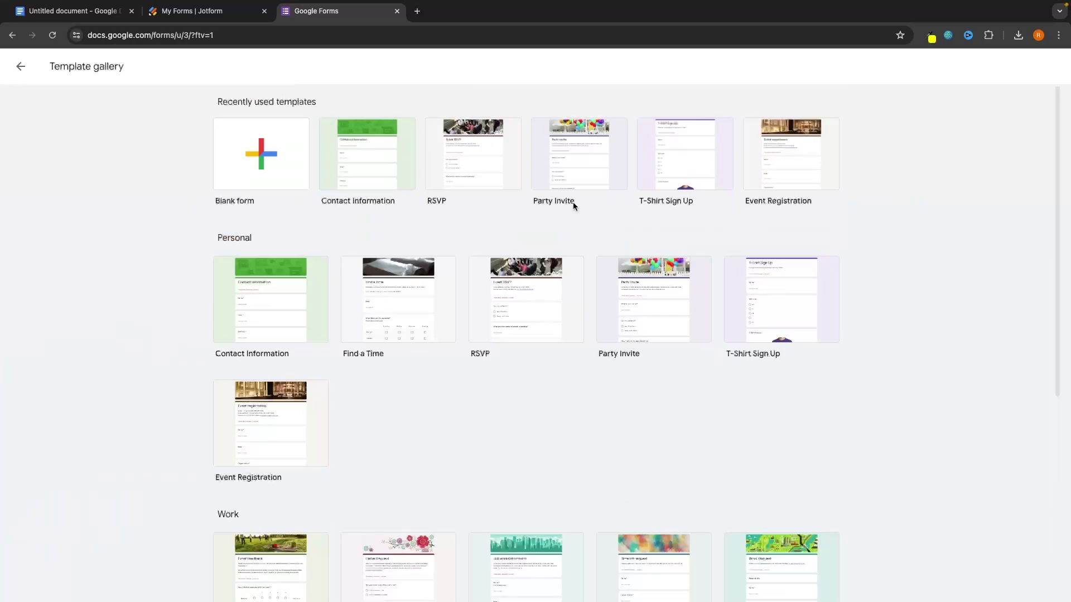
scroll(574, 202, down, 6)
scroll(574, 208, up, 6)
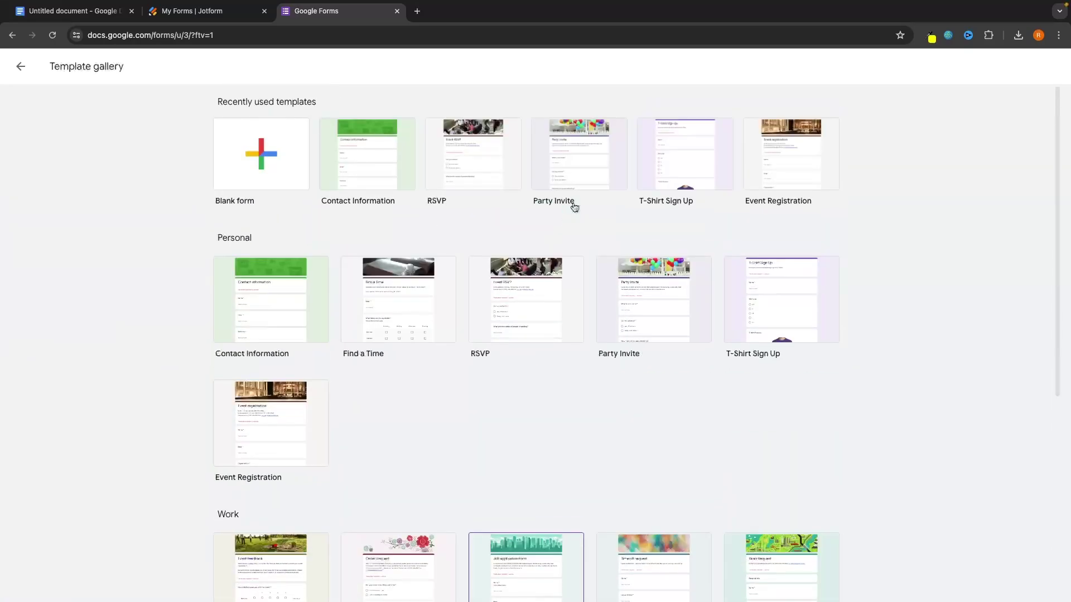
scroll(573, 208, down, 6)
scroll(573, 208, up, 6)
key(ctrl+shift+Tab)
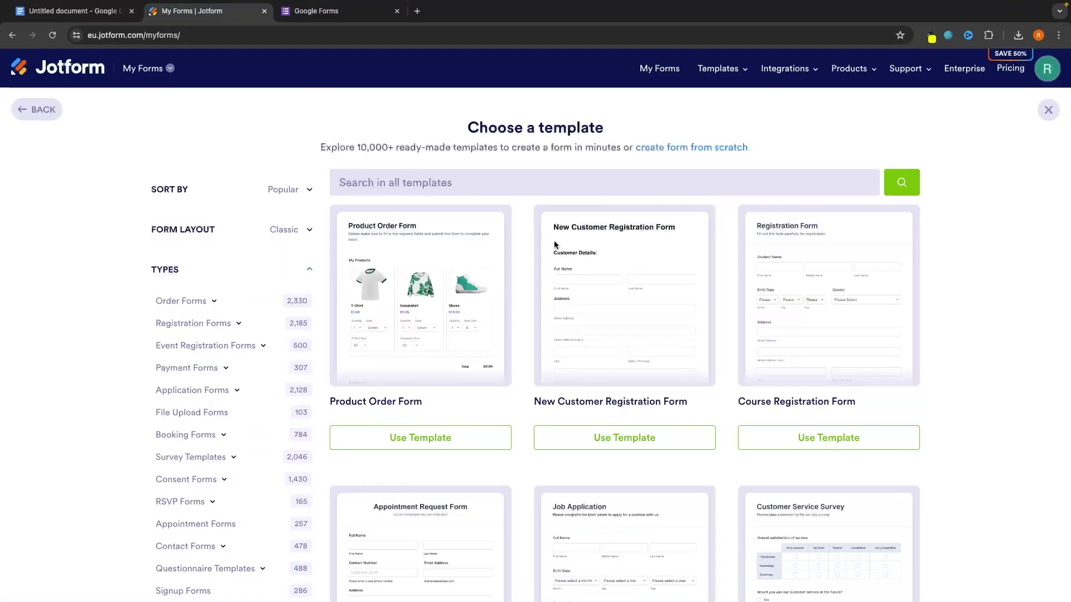
scroll(977, 304, down, 1)
scroll(558, 247, down, 2)
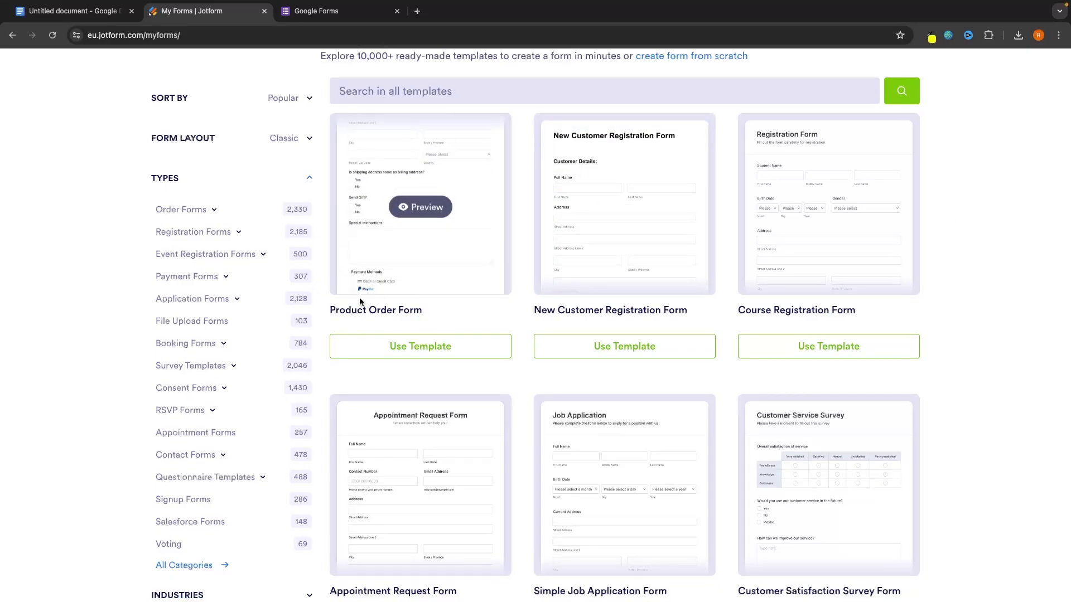
mouse_move(365, 262)
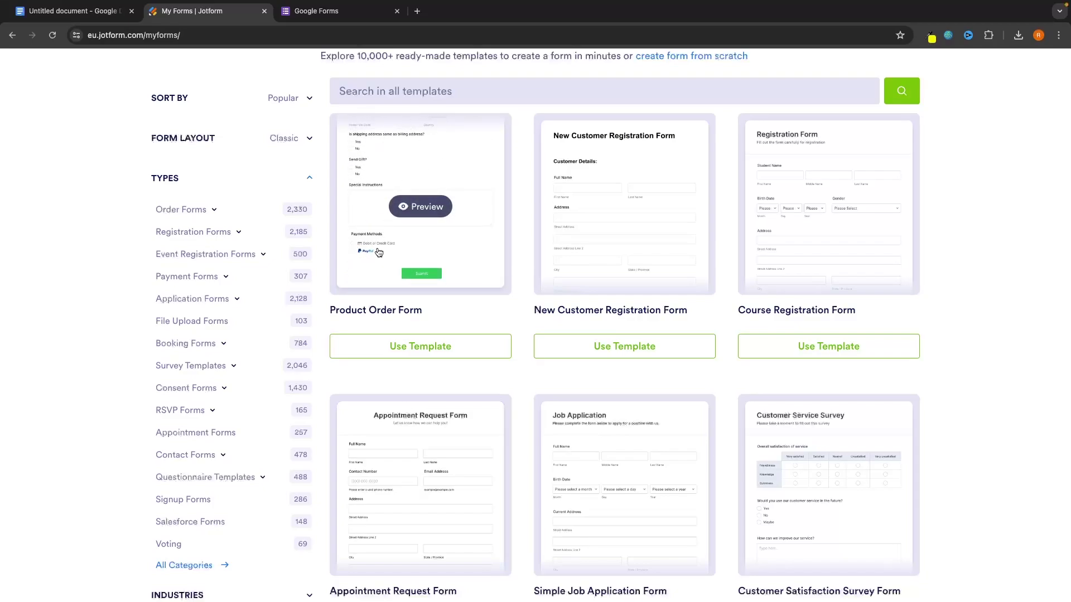
click(334, 17)
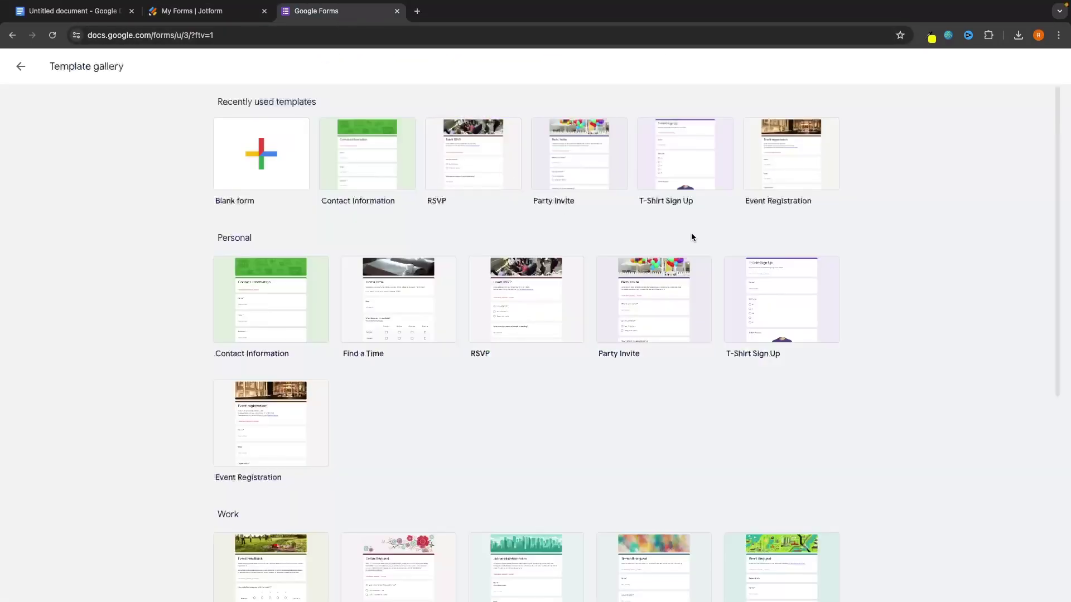
Scroll the Google Forms gallery's Personal, Work and Education templates, then return to Forms home
click(20, 66)
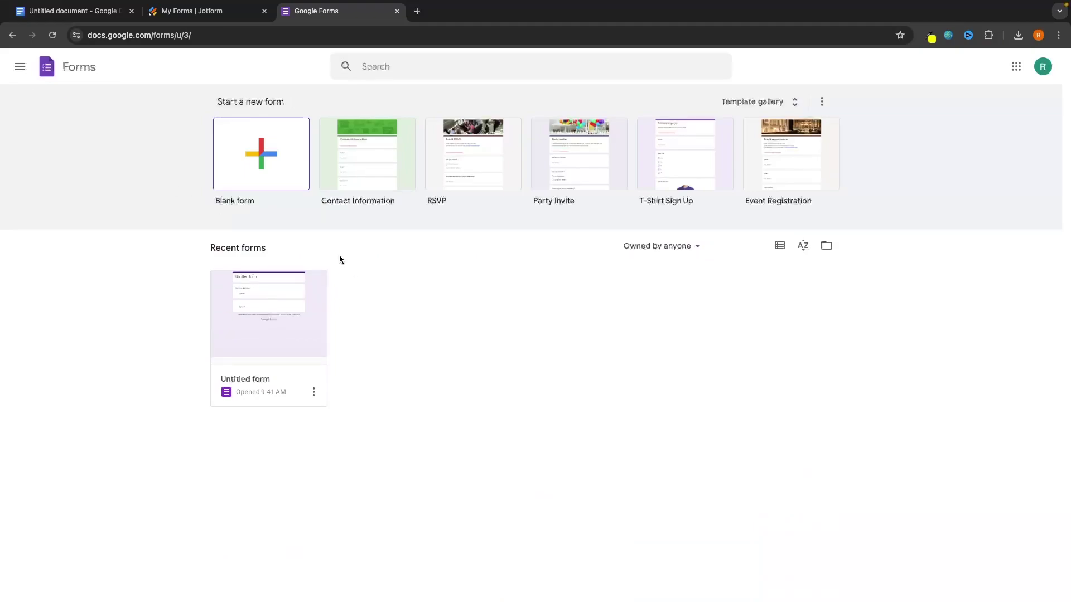
click(758, 102)
scroll(972, 208, down, 1)
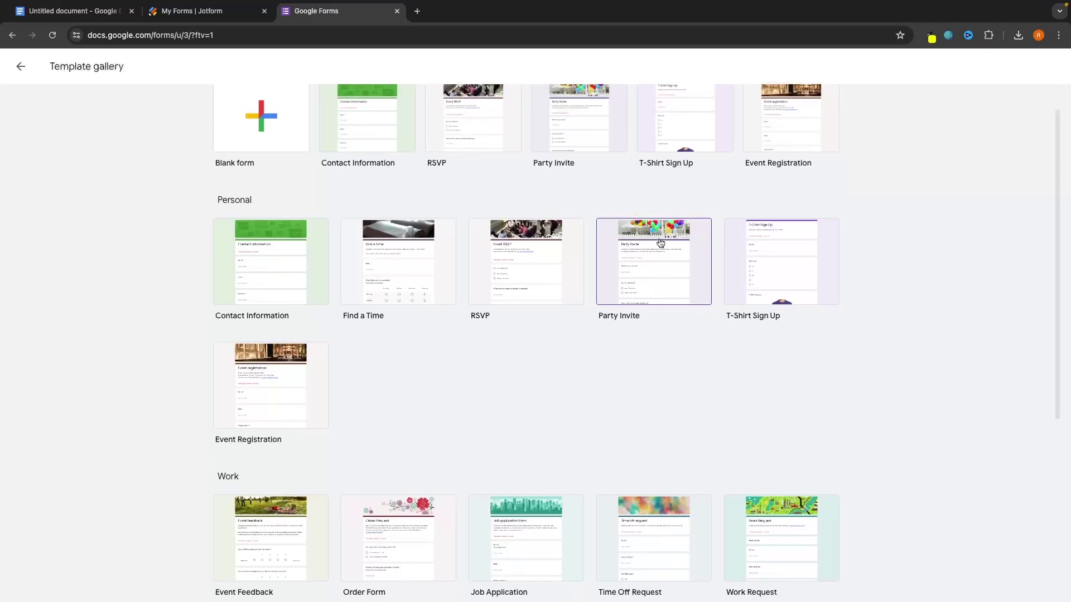
scroll(659, 322, down, 2)
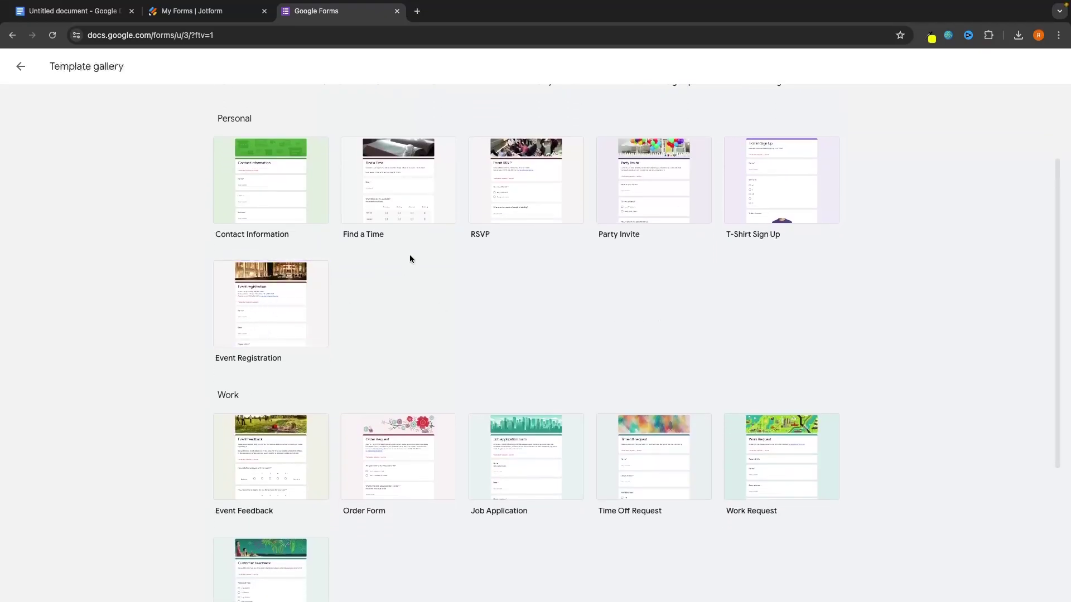
scroll(409, 257, down, 4)
scroll(409, 254, down, 1)
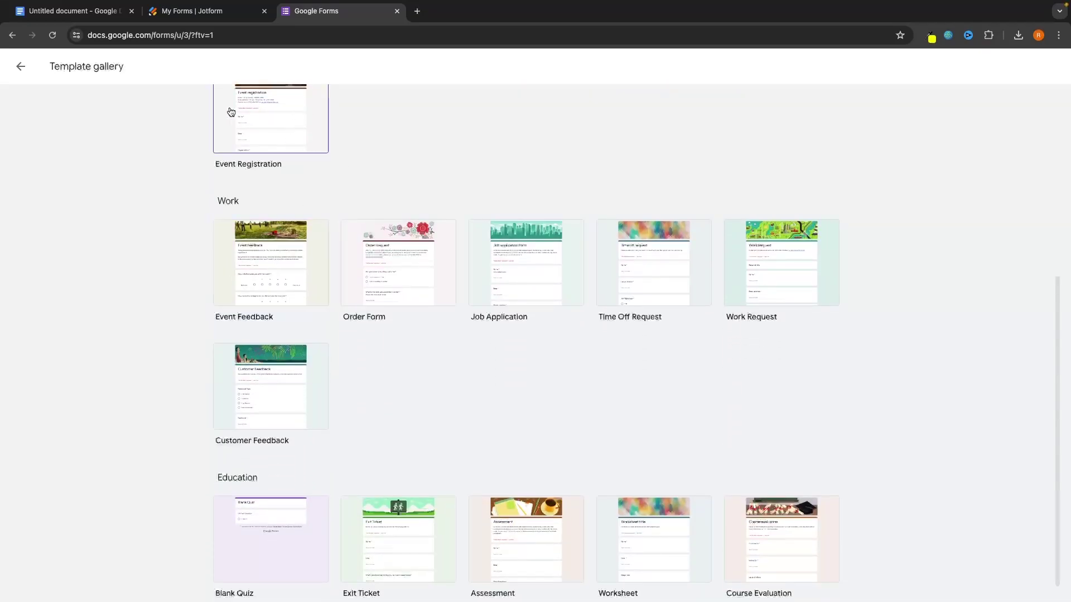
click(21, 80)
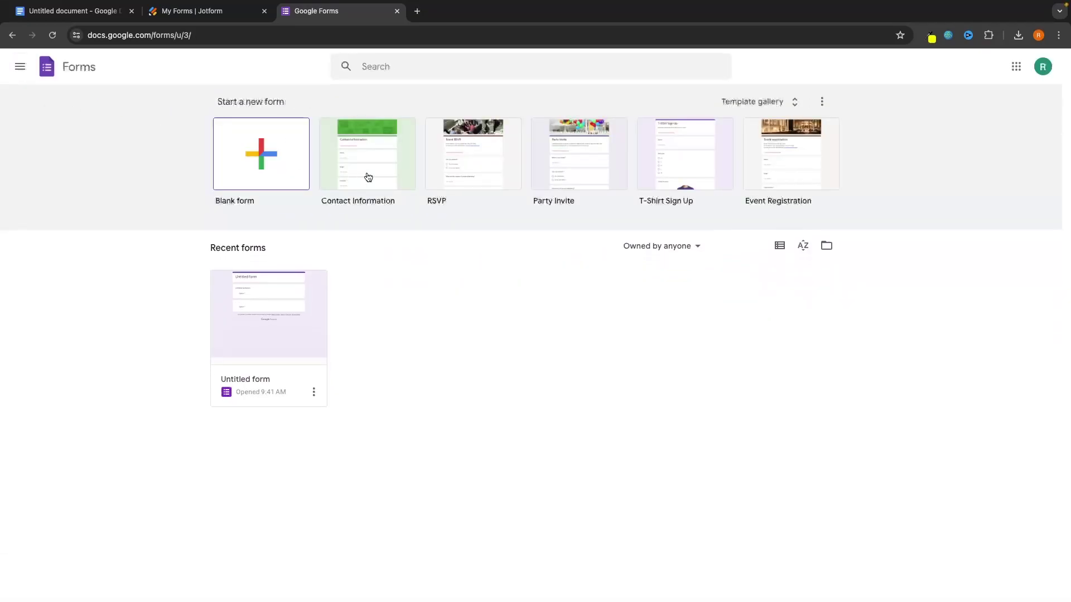
Scroll Jotform's suggested templates and open the full catalogue via See More Templates
click(206, 13)
scroll(986, 249, down, 10)
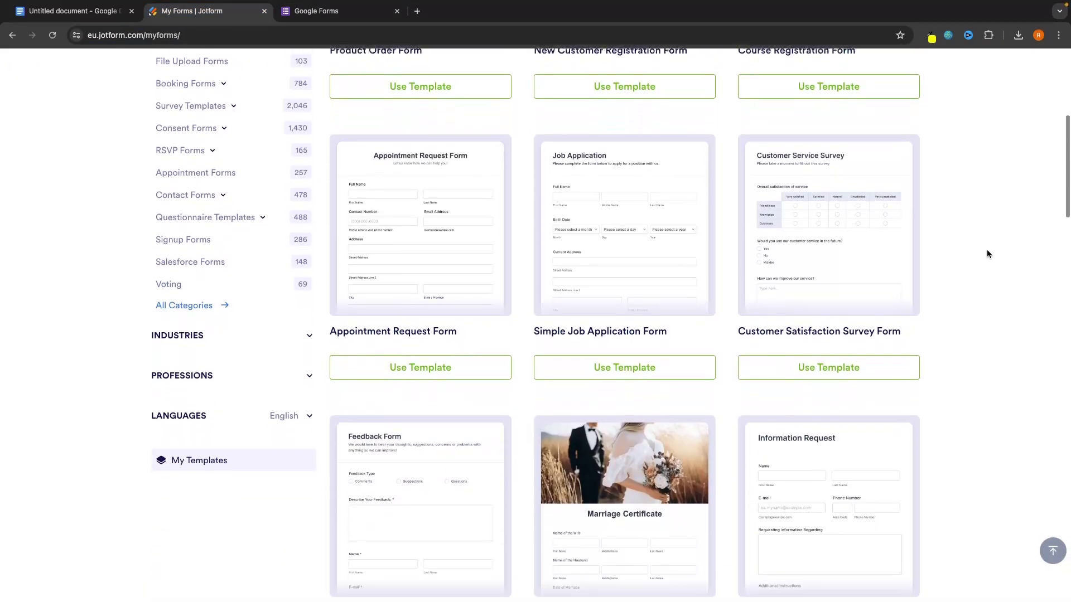
scroll(986, 254, down, 5)
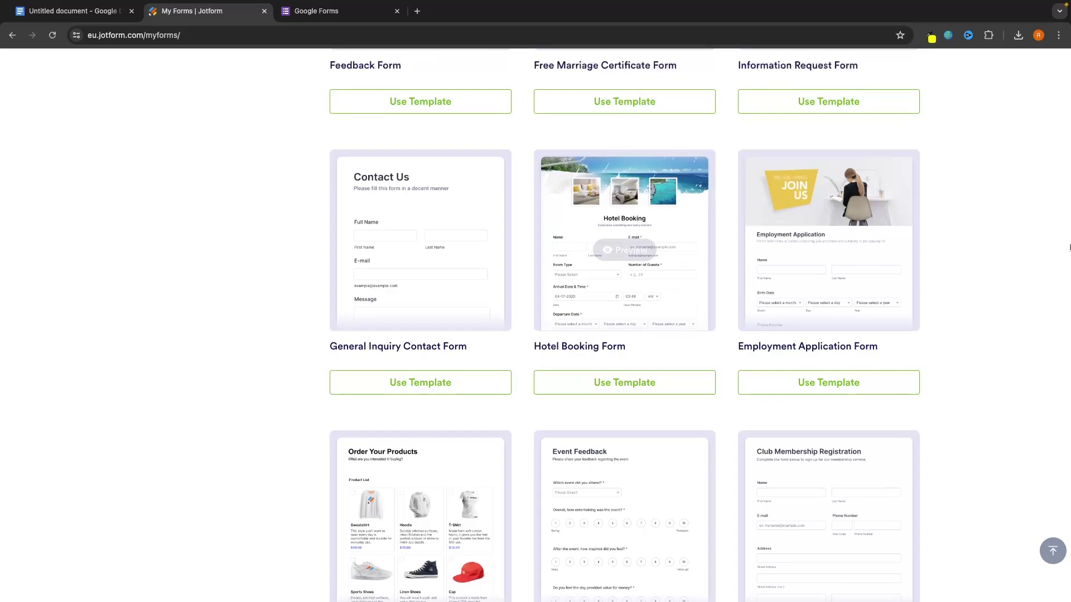
scroll(1068, 247, down, 5)
scroll(1069, 247, down, 10)
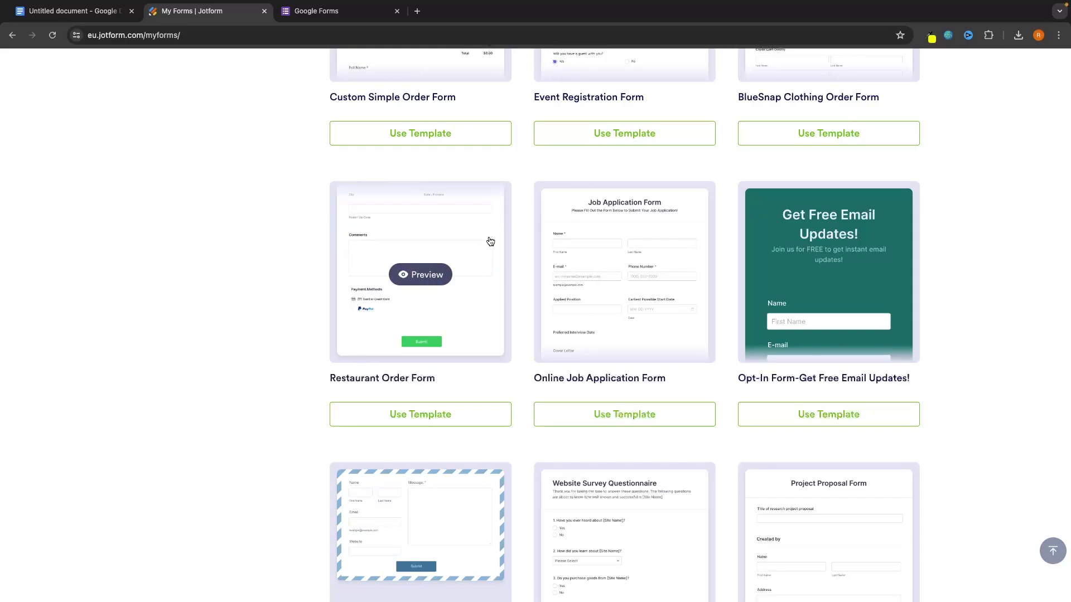
scroll(232, 242, down, 6)
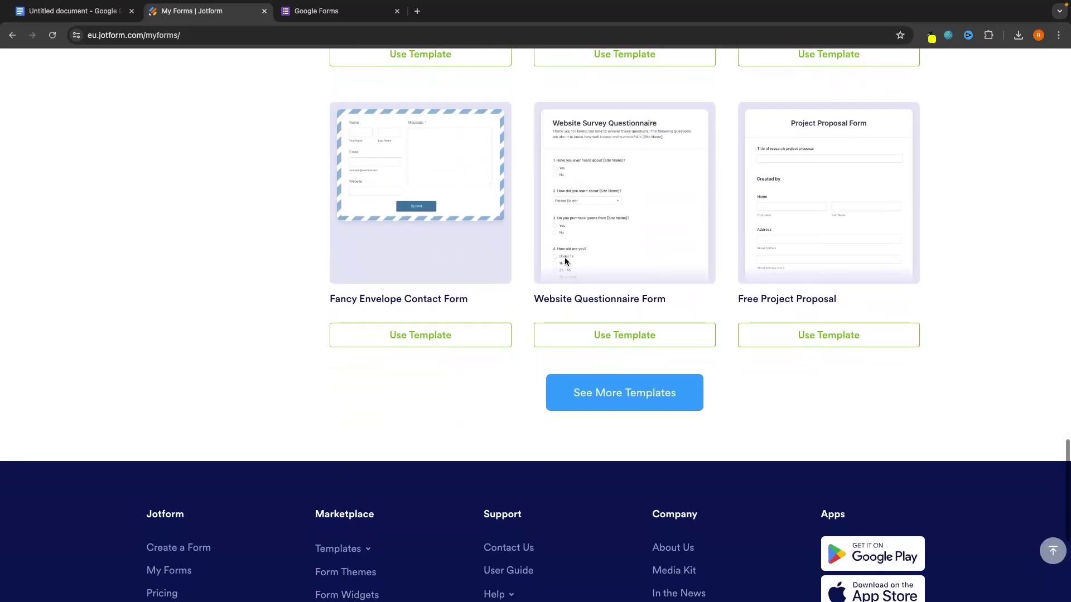
click(624, 392)
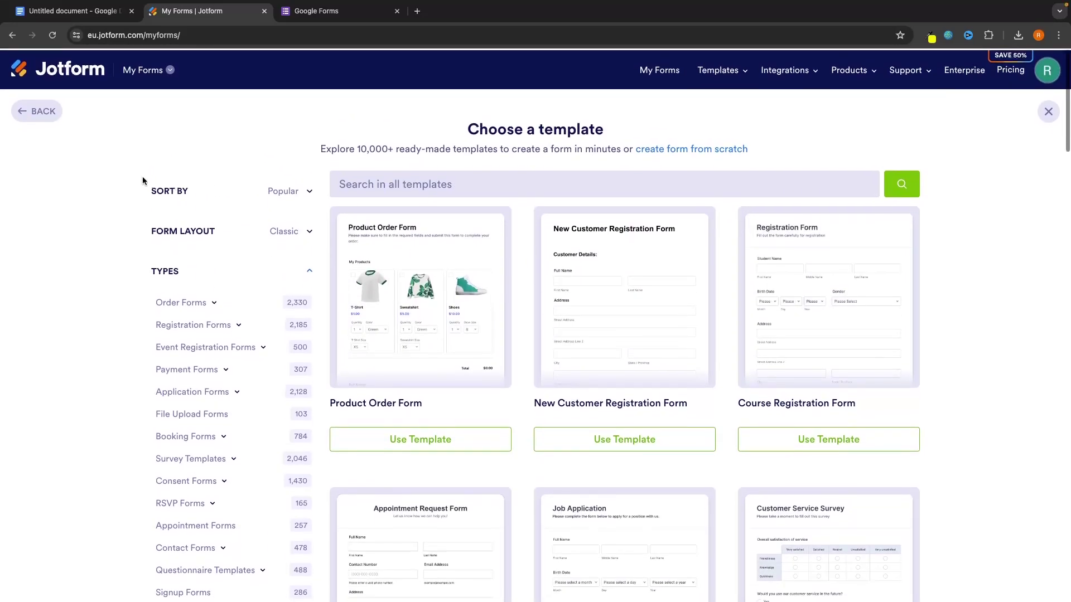
Create a form from the Product Order Form template and review its products and payment methods
click(425, 443)
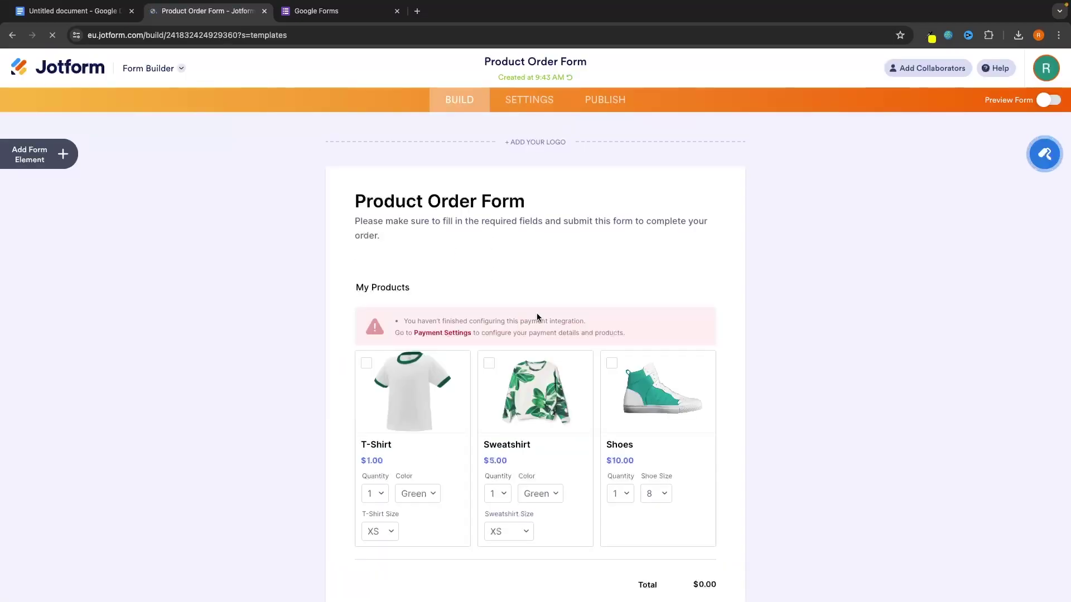
scroll(532, 310, down, 1)
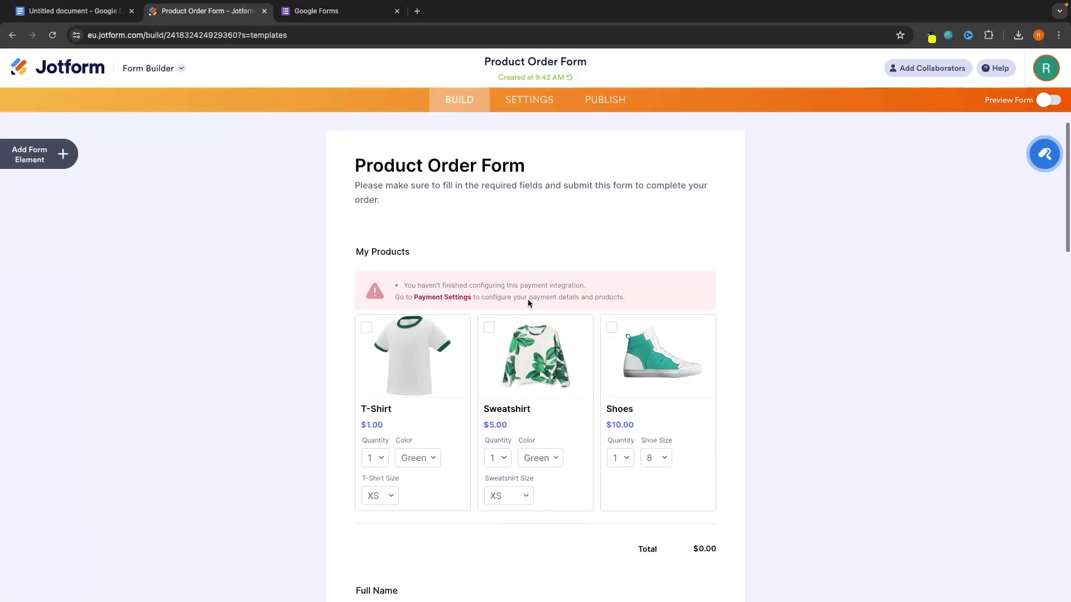
drag(403, 286, 592, 288)
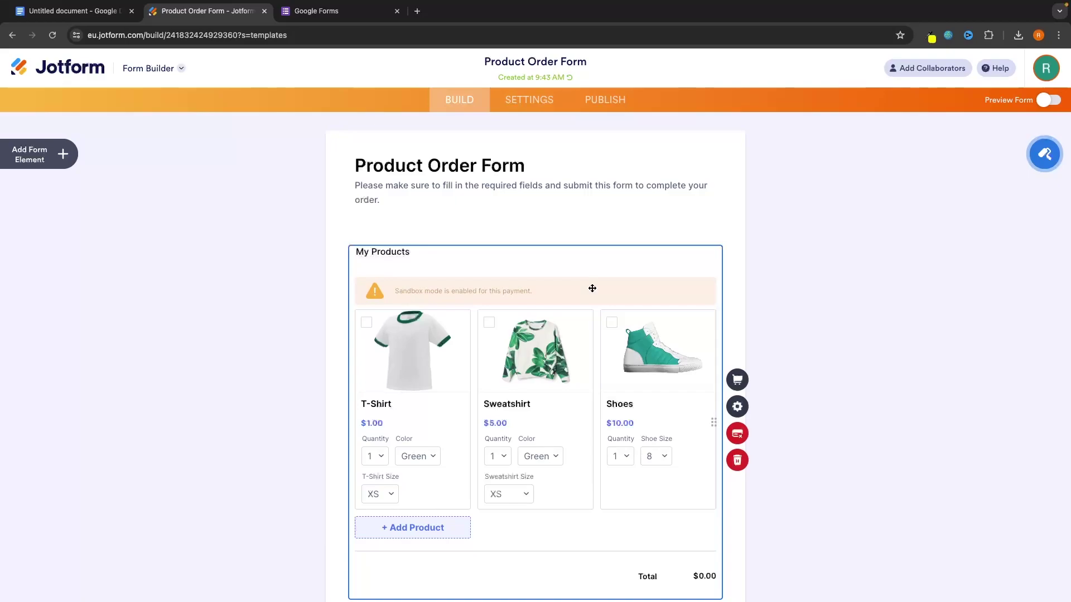
click(859, 260)
scroll(755, 333, down, 3)
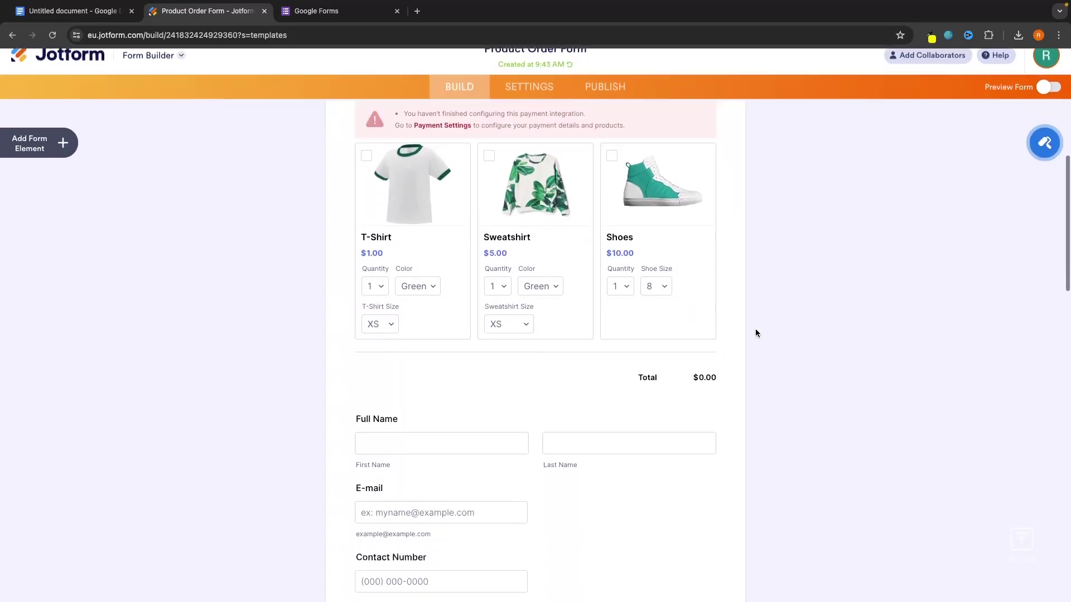
scroll(755, 333, down, 20)
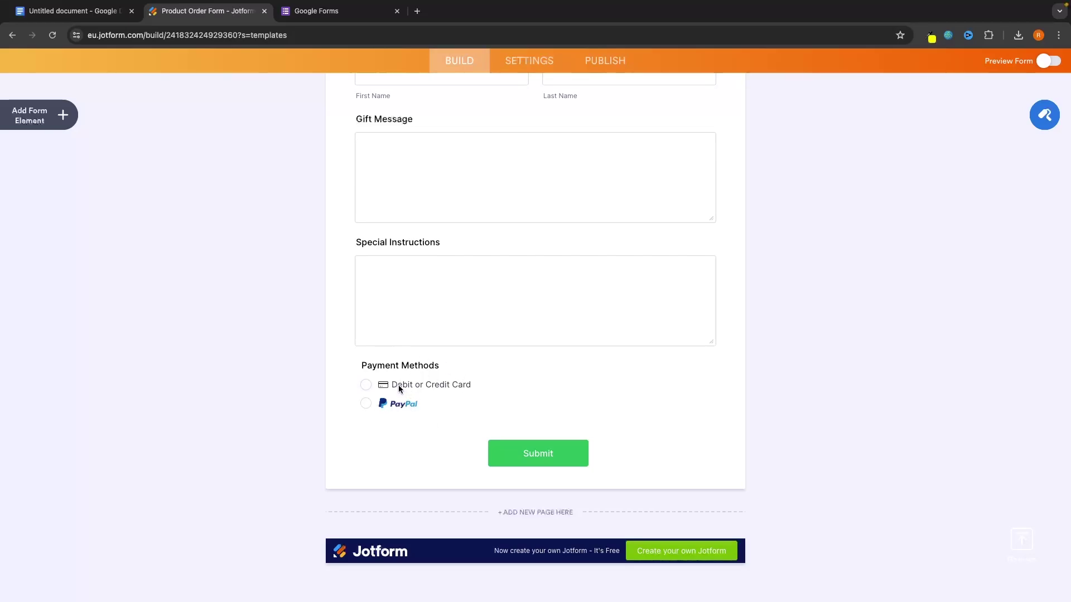
Browse the payment gateways in Add Form Element's PAYMENTS tab before switching to Google Forms
click(27, 115)
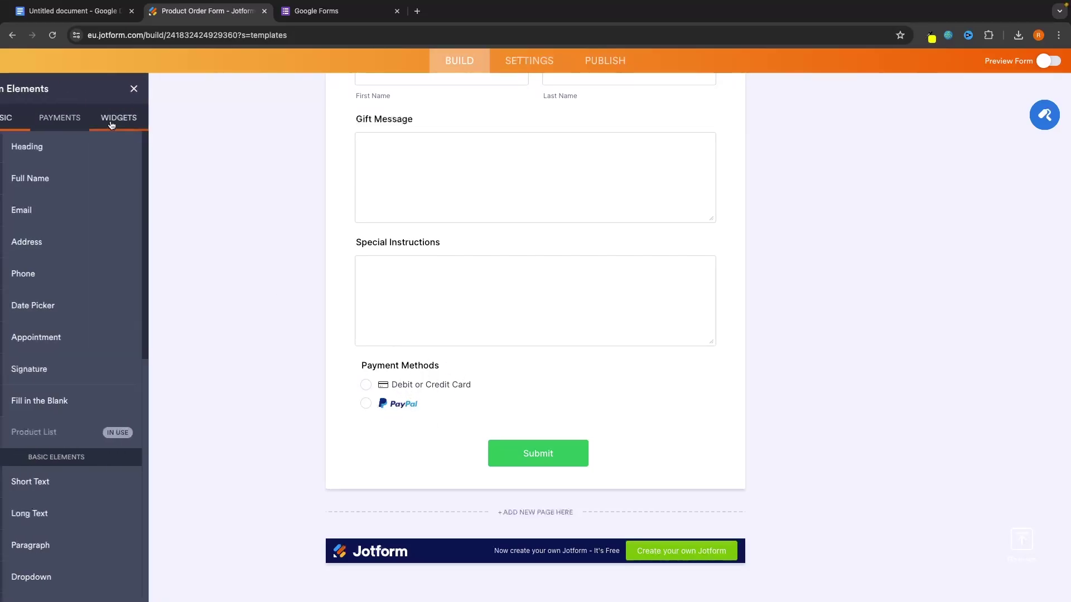
click(88, 117)
scroll(119, 437, down, 1)
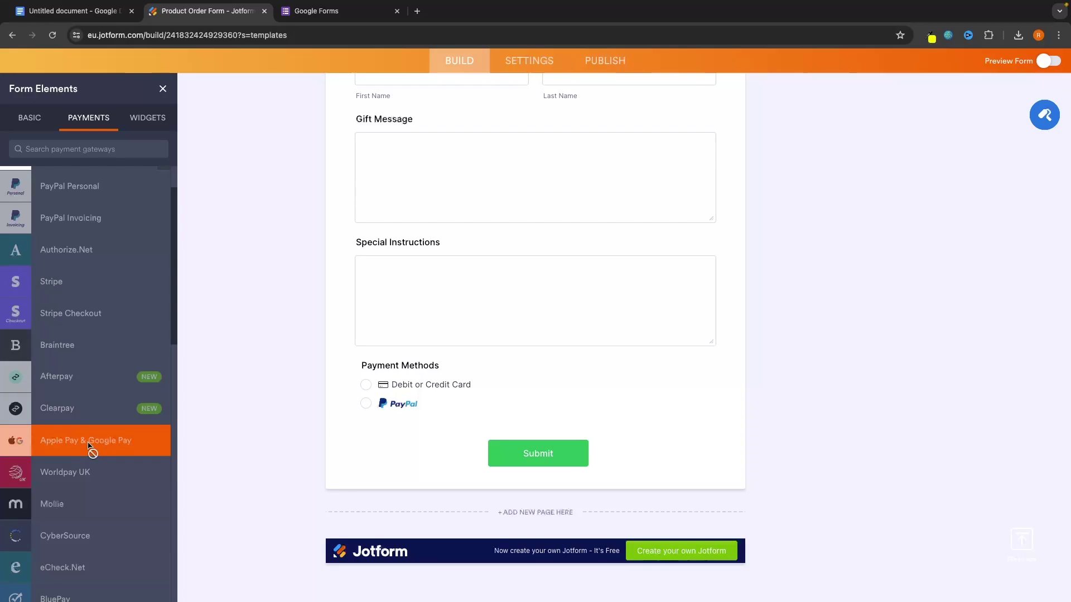
scroll(120, 437, down, 4)
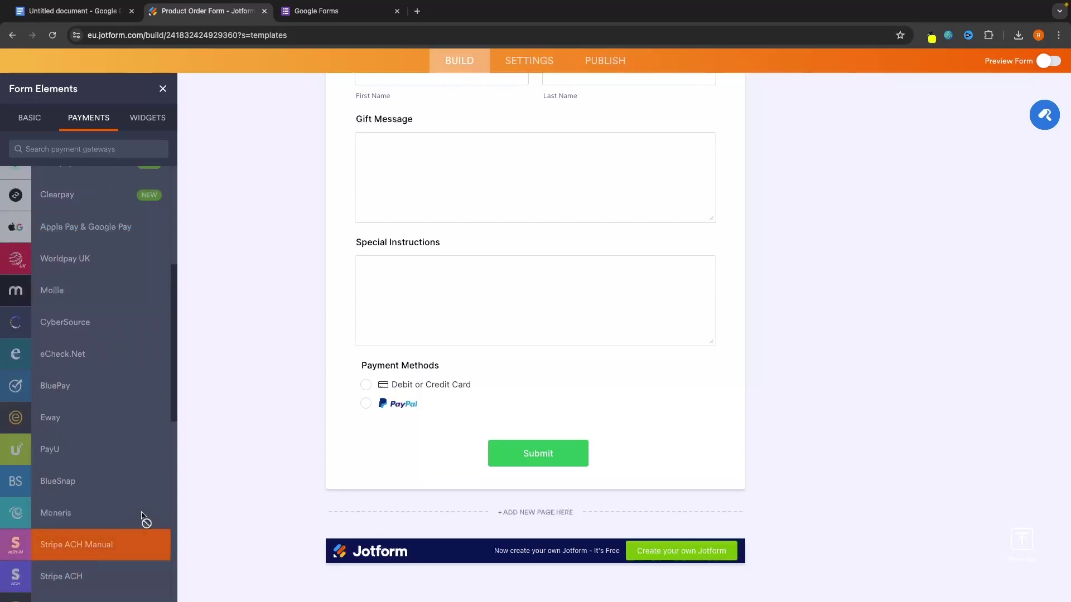
scroll(140, 510, up, 5)
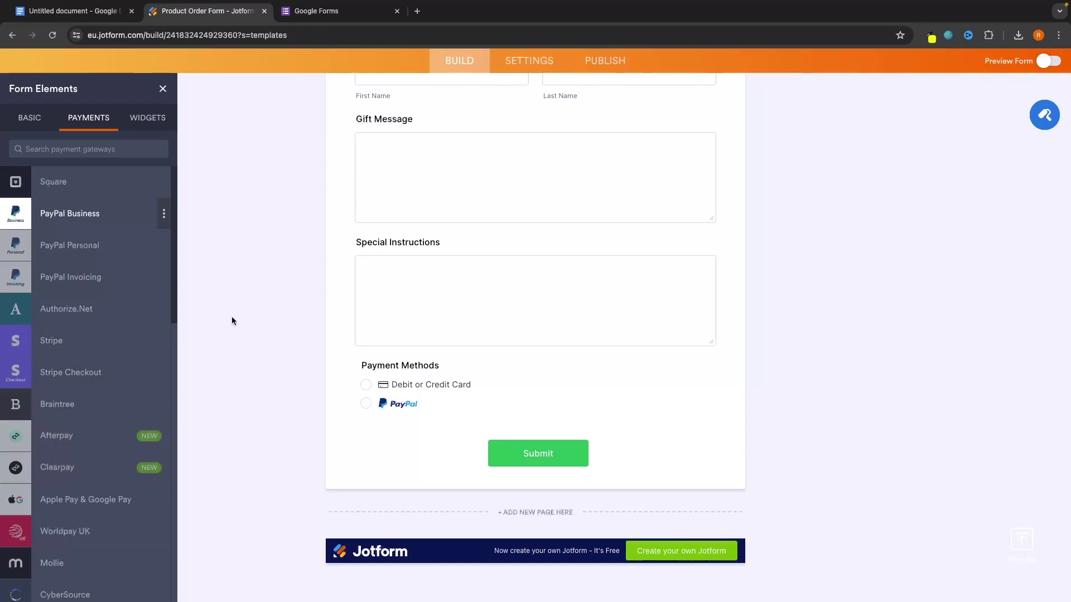
click(296, 18)
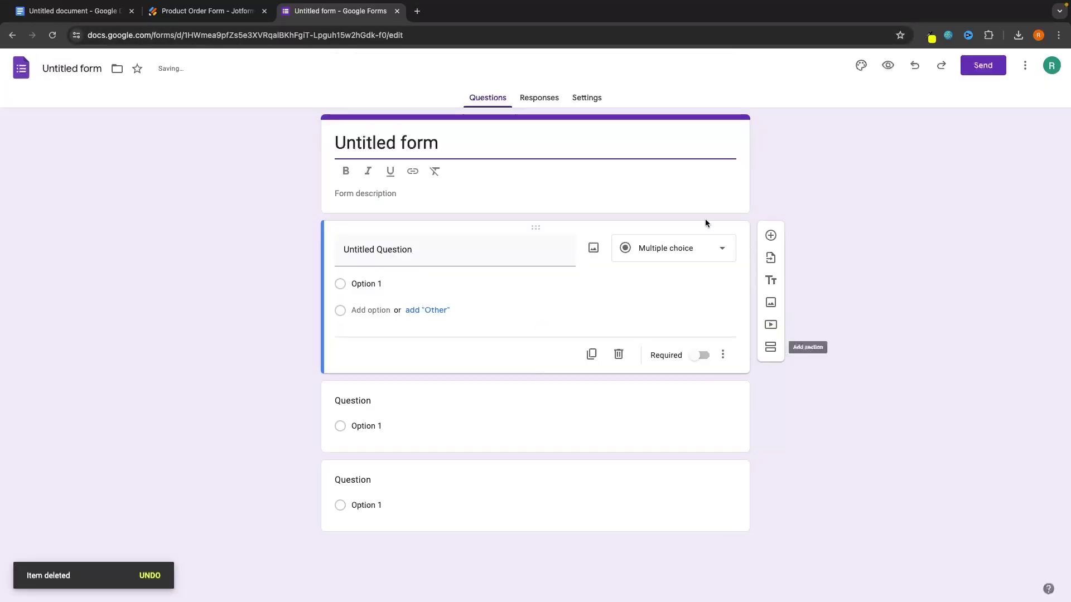
Check the Untitled form's title and description fields, then return to the Jotform Product Order Form
click(433, 180)
click(367, 178)
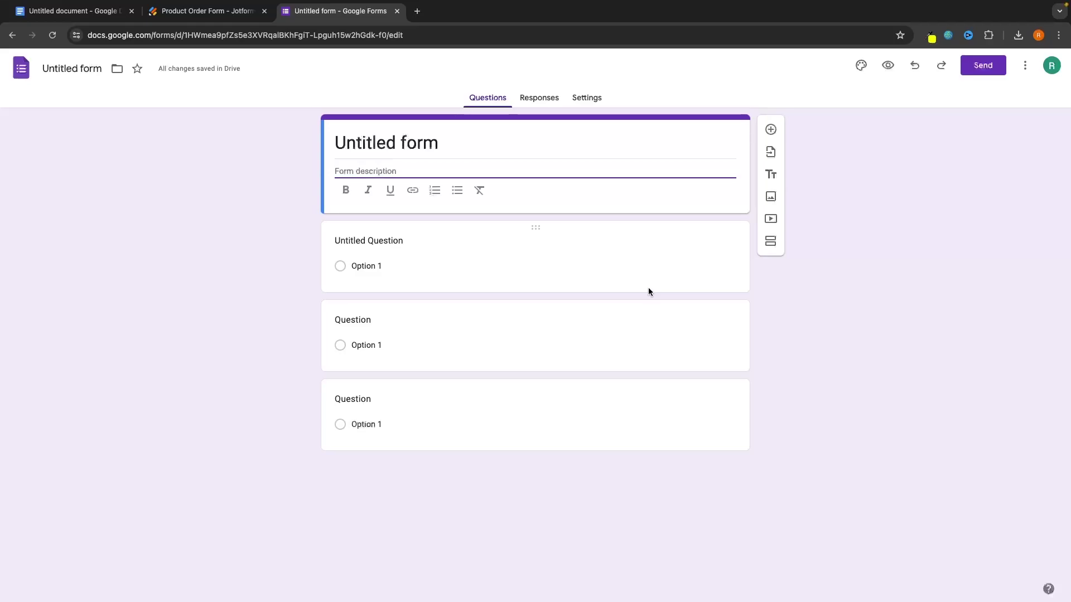
click(218, 15)
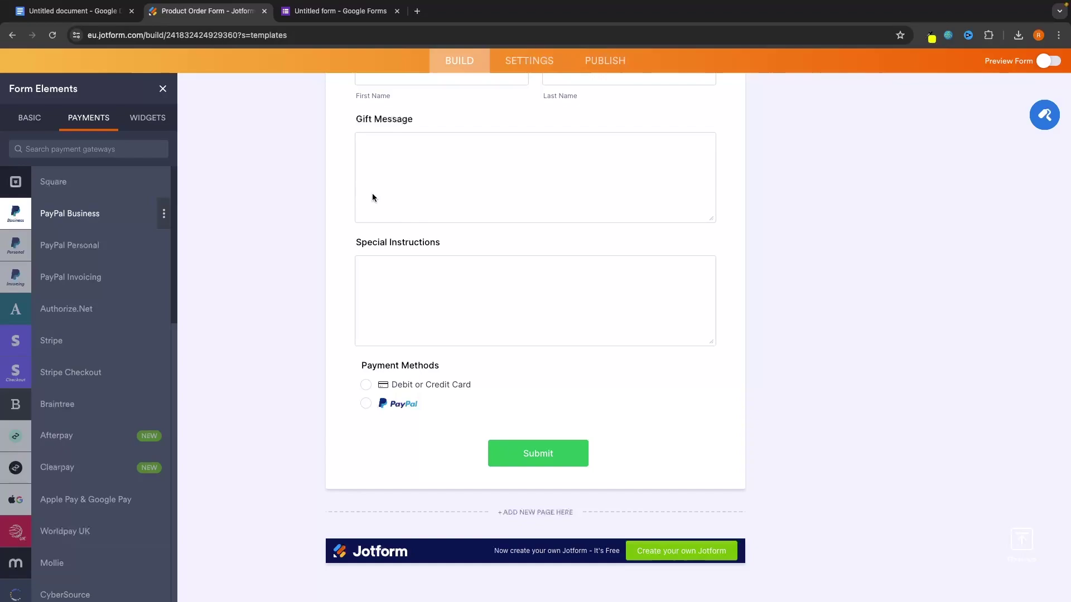
Choose PayPal as the payment method, review its checkout panel, then show the Basic elements
click(367, 403)
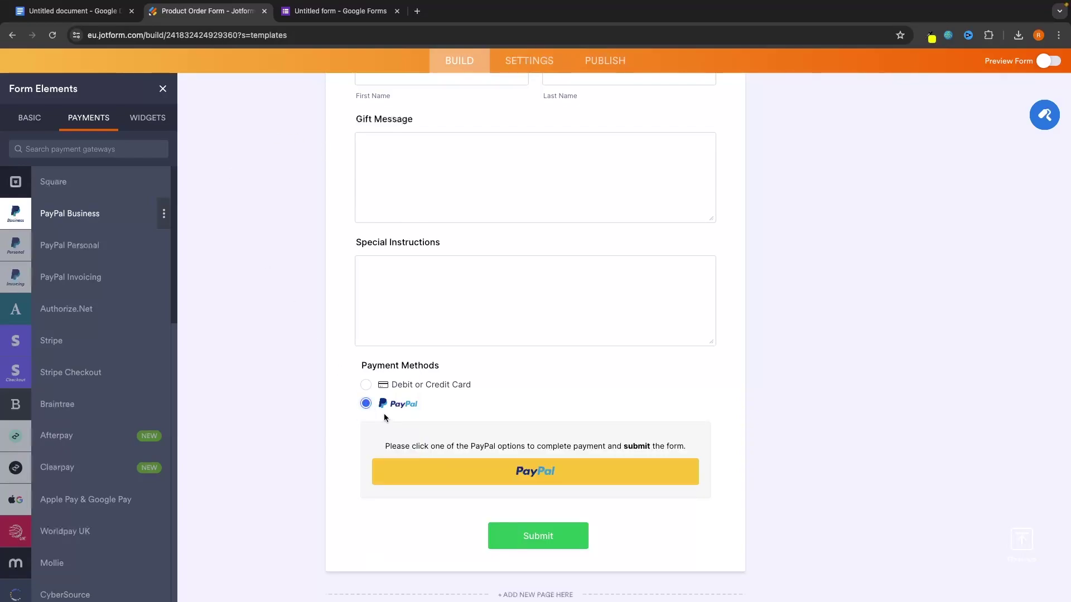
scroll(523, 404, down, 3)
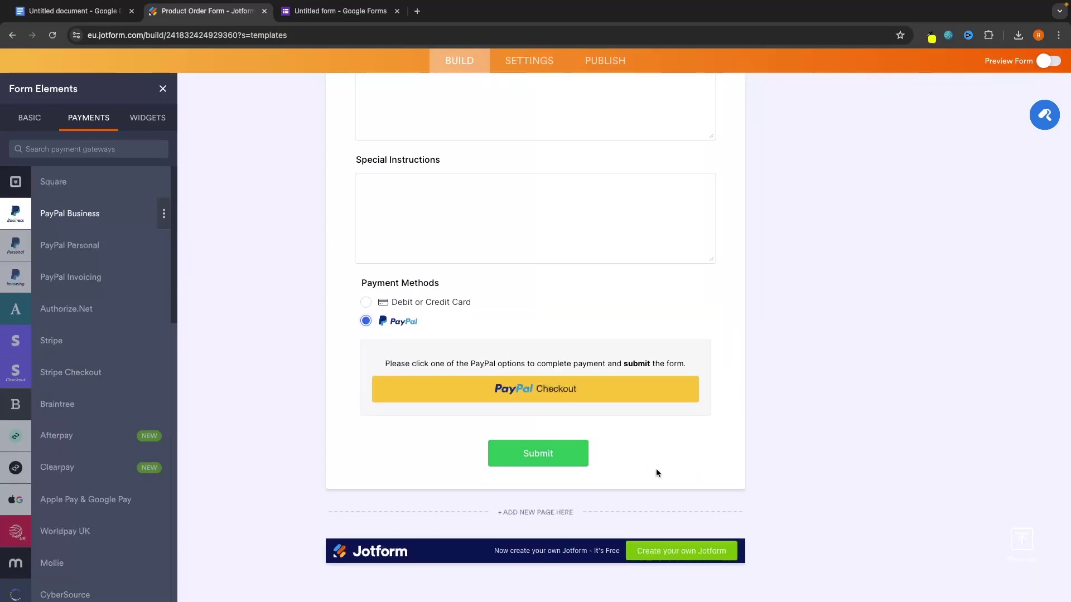
scroll(706, 385, up, 10)
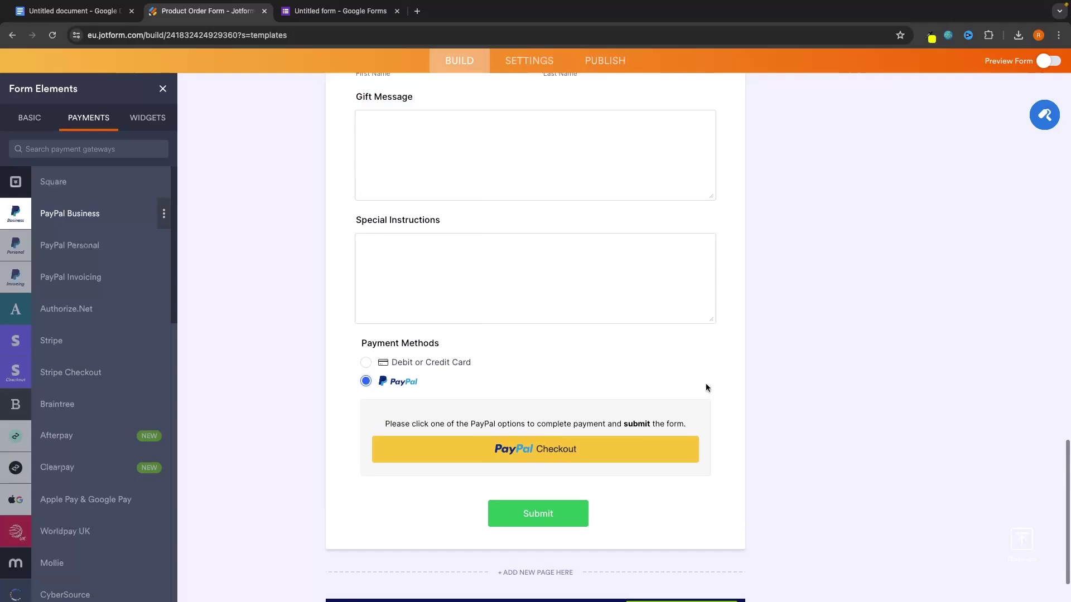
scroll(705, 387, up, 10)
scroll(809, 425, down, 3)
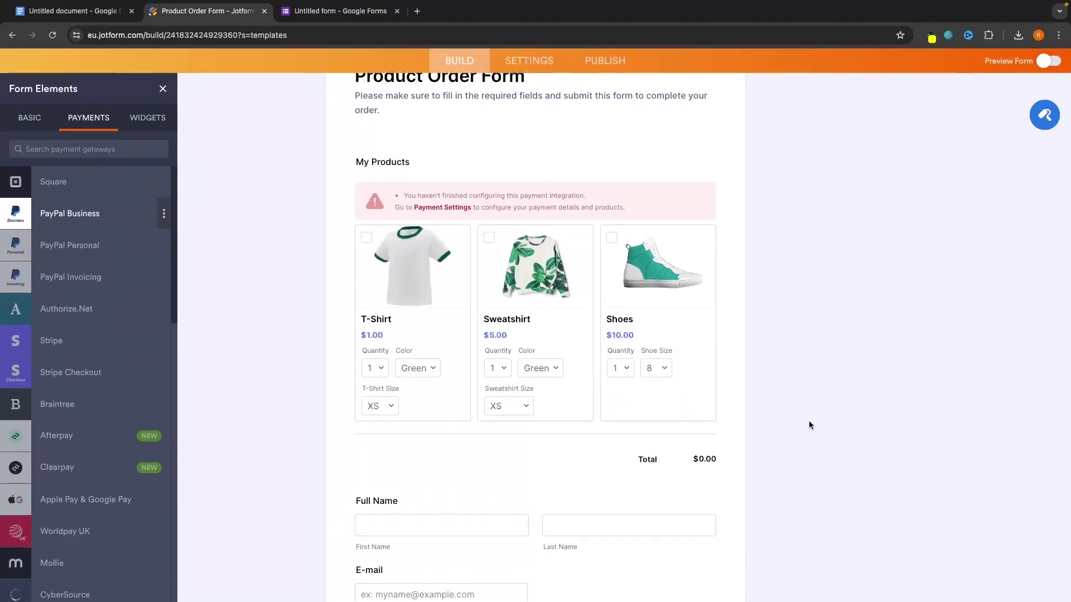
click(35, 118)
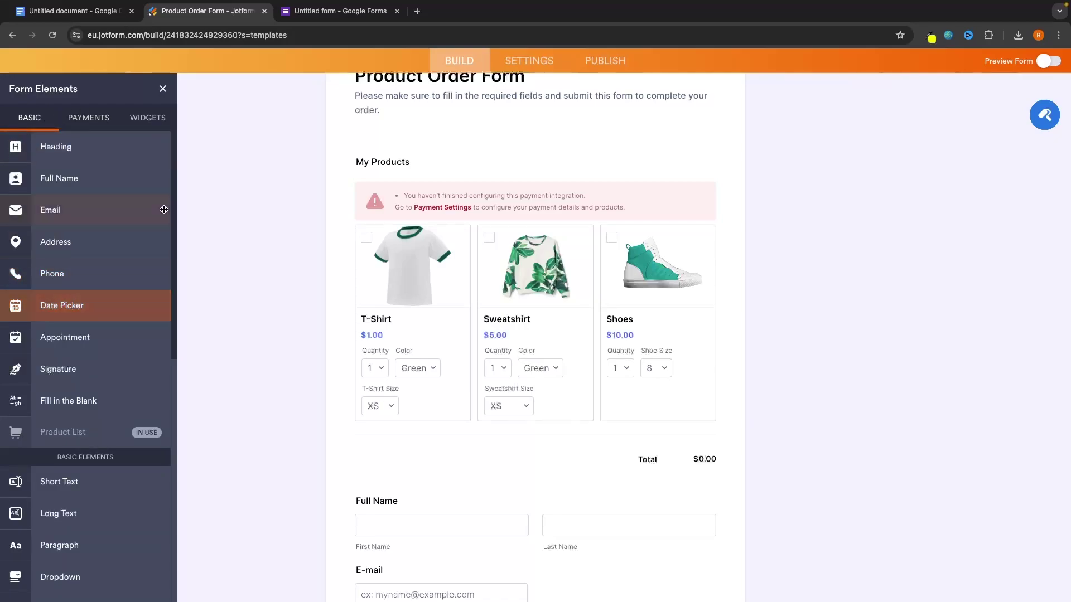
Replace the 'Product Order Form' heading with 'G-Force North Store'
scroll(300, 253, up, 5)
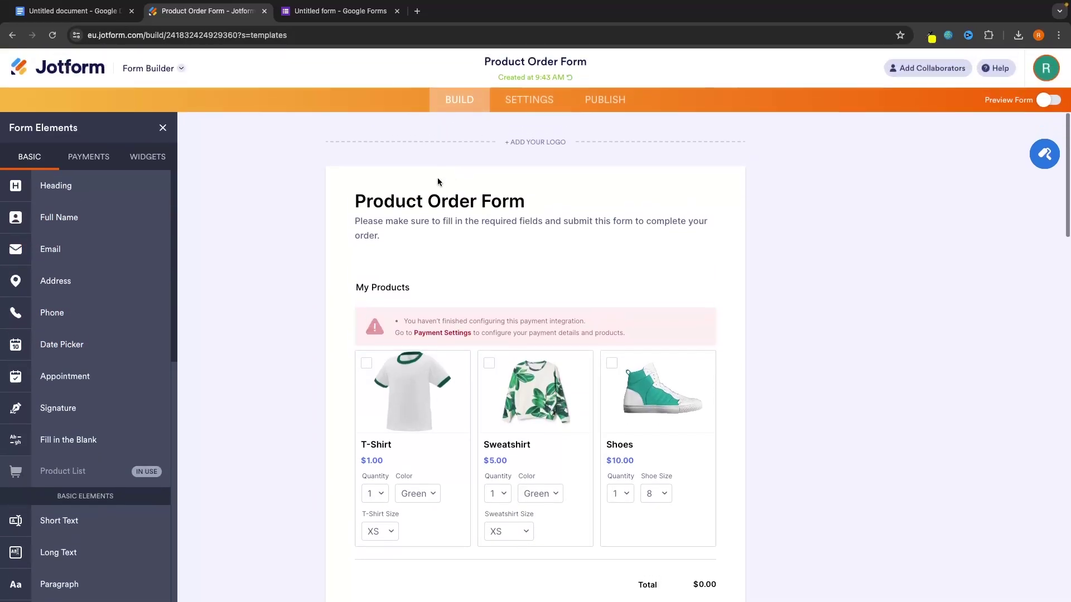
triple_click(414, 205)
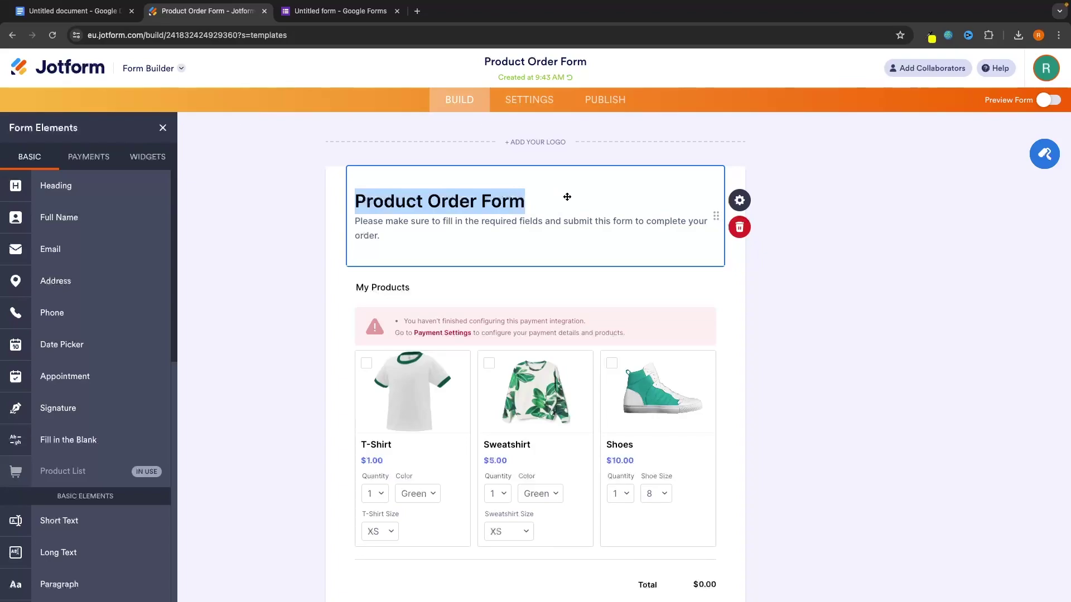
text(G-Force North Store)
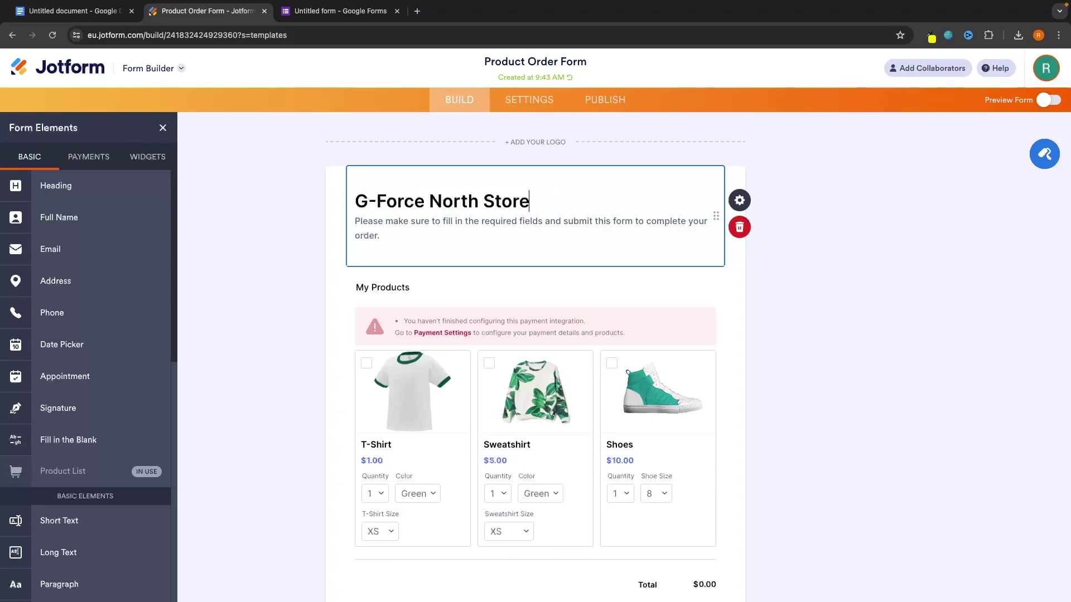
click(306, 205)
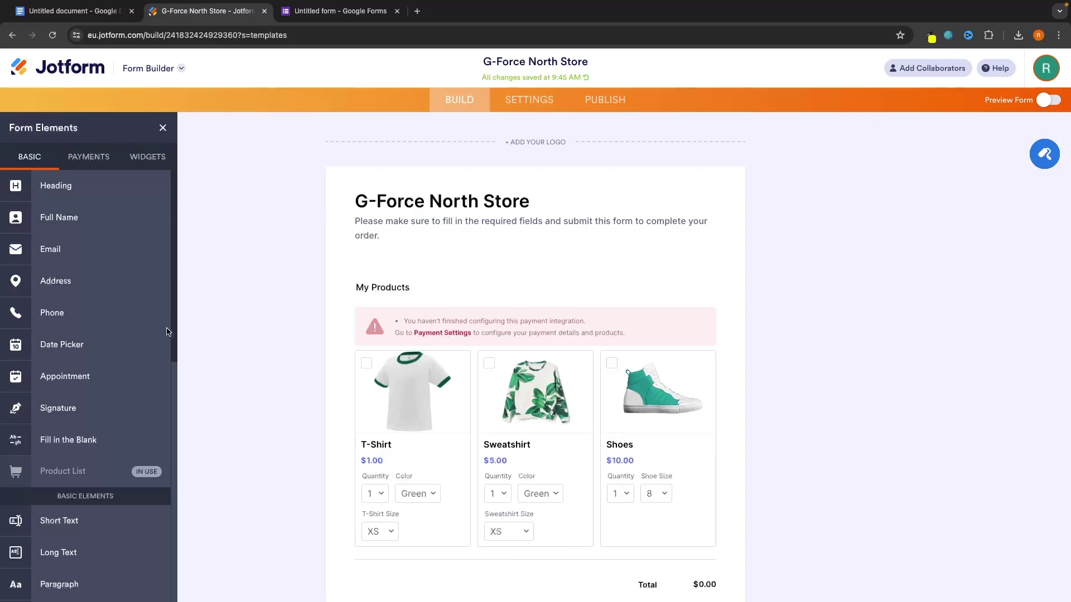
scroll(115, 338, down, 10)
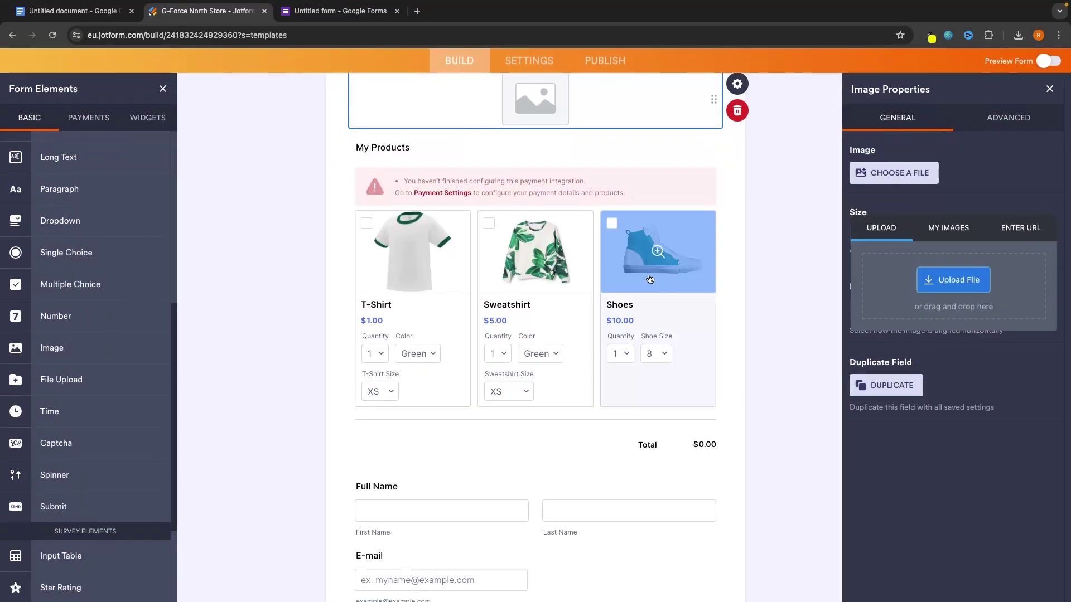
Select the My Products list and open its product list settings
click(635, 262)
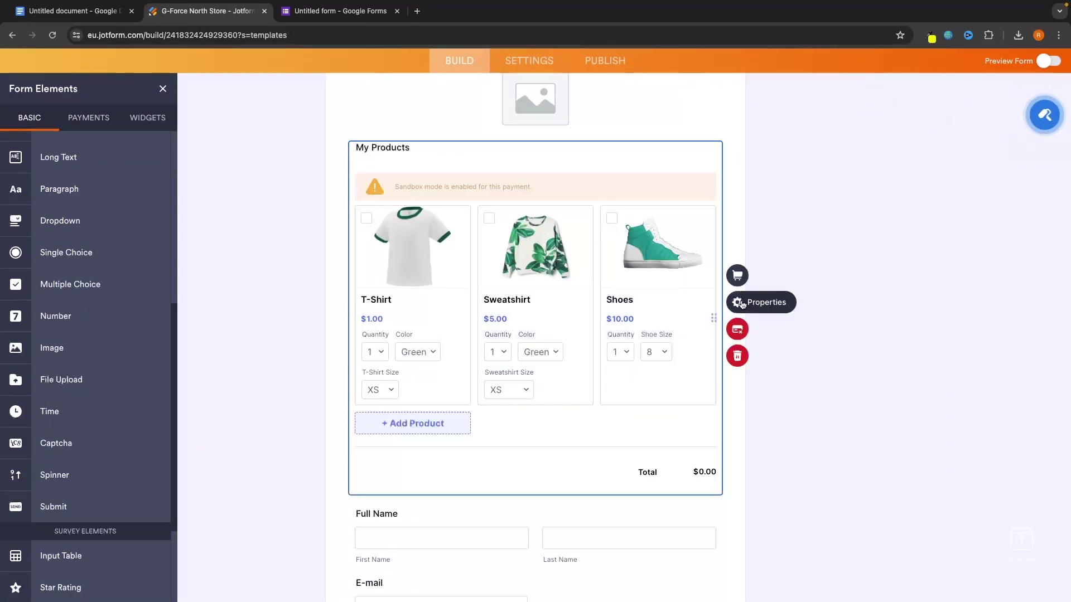
click(742, 304)
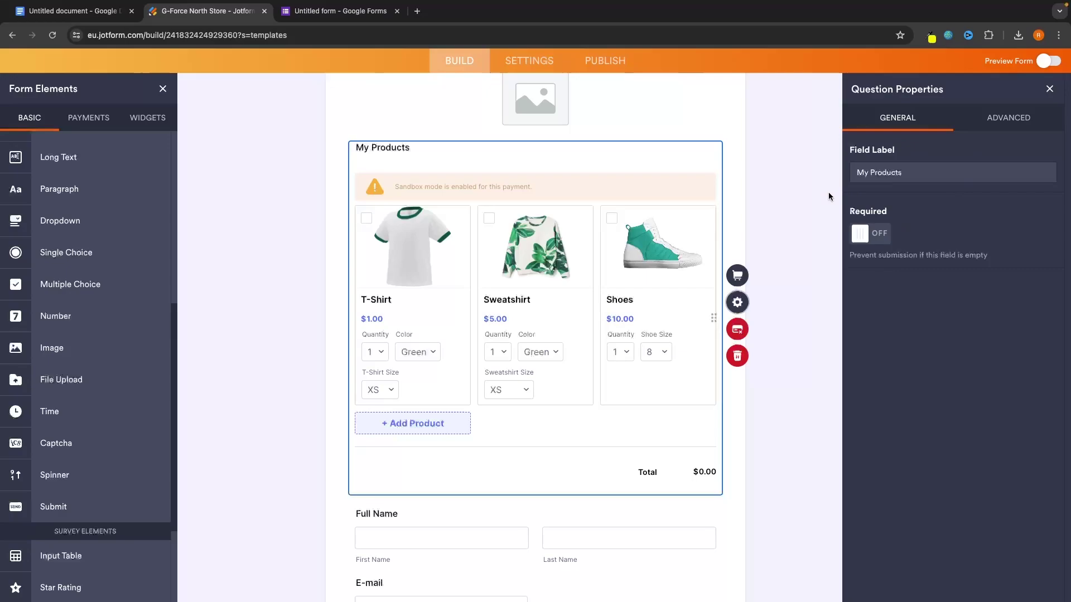
click(737, 275)
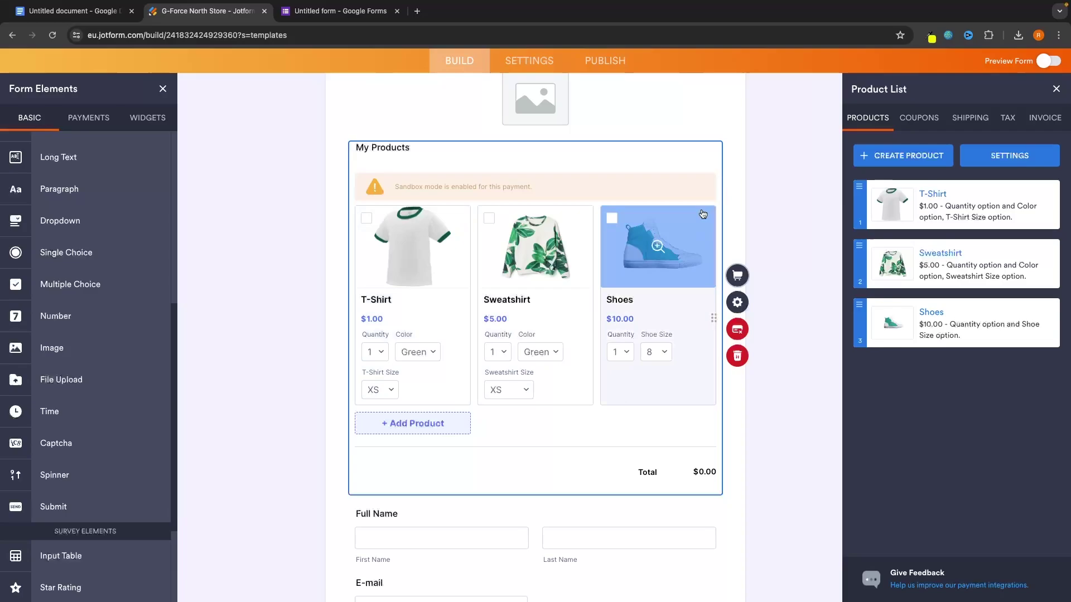
Review the Coupons, Shipping, Tax and Invoice options, then close the product settings
click(919, 118)
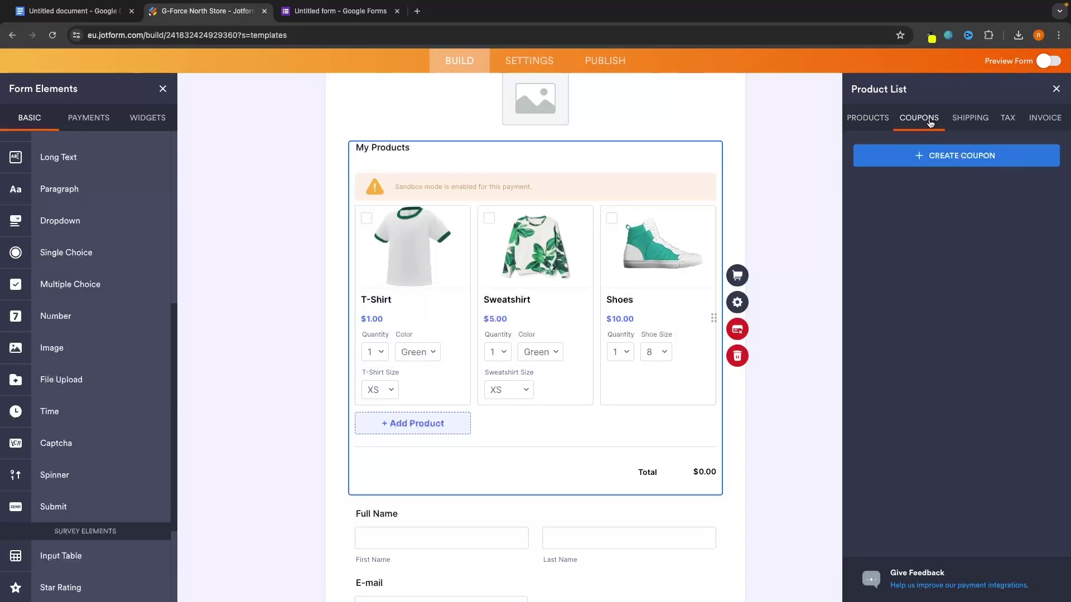
click(983, 117)
click(1007, 118)
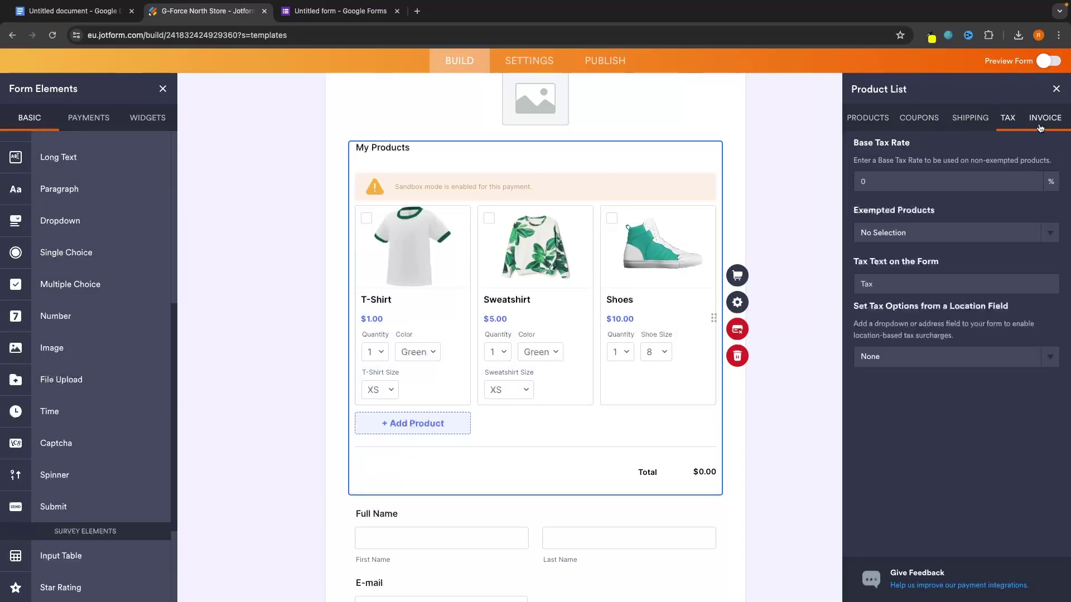
click(1044, 117)
click(1055, 89)
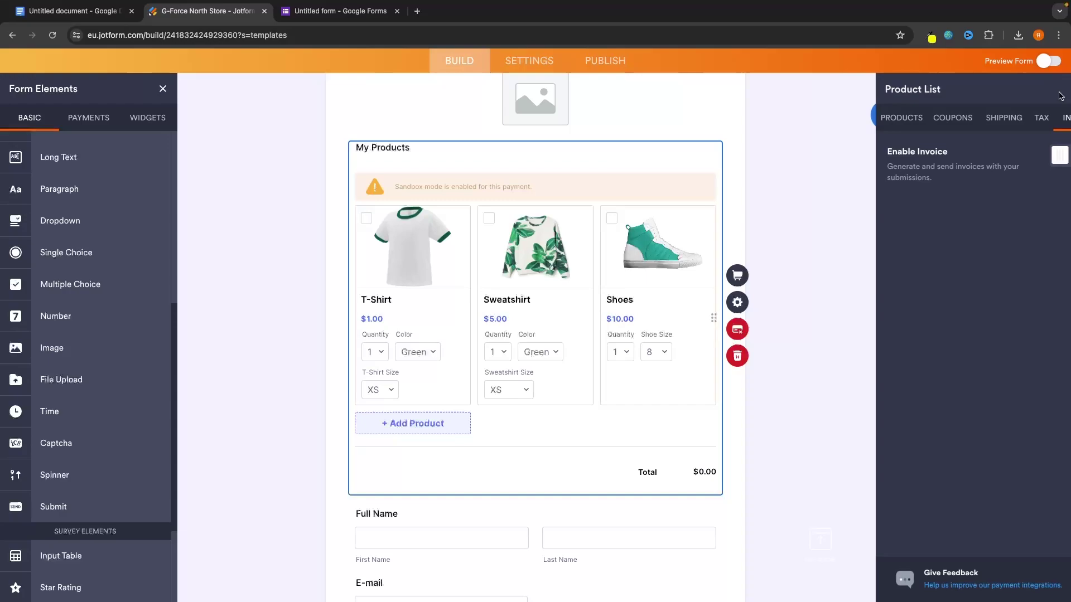
scroll(442, 294, up, 5)
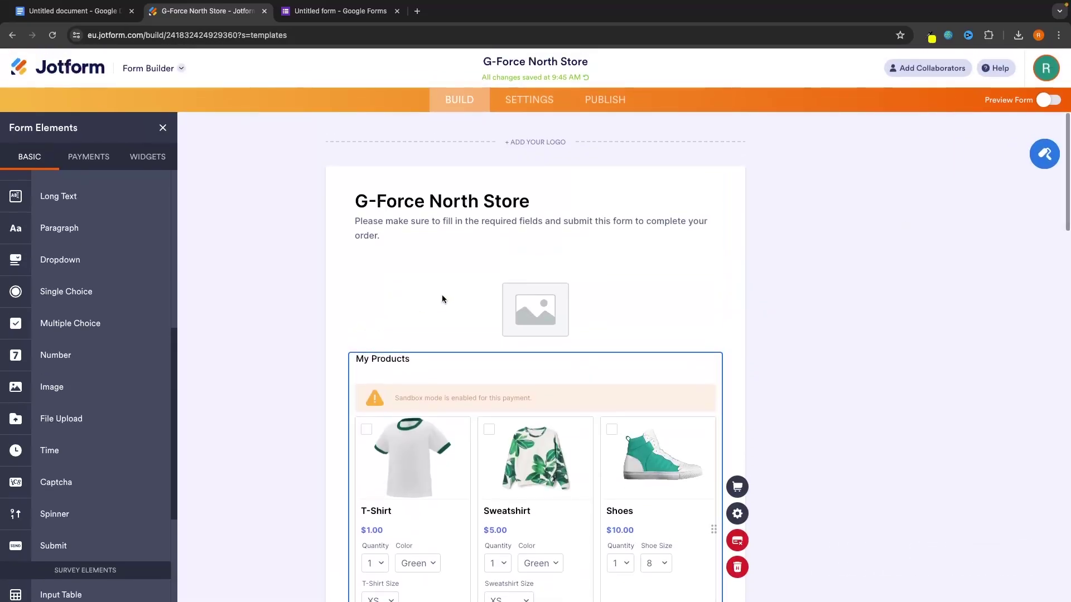
Return to My Forms, glance at the Google Forms draft, and open Integrations
click(85, 69)
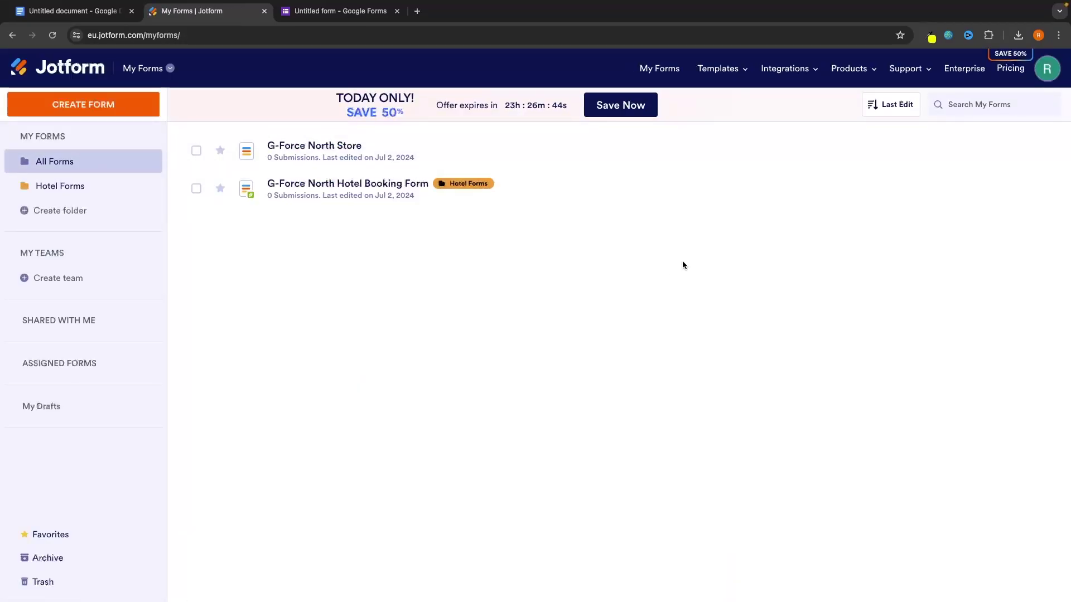
click(334, 11)
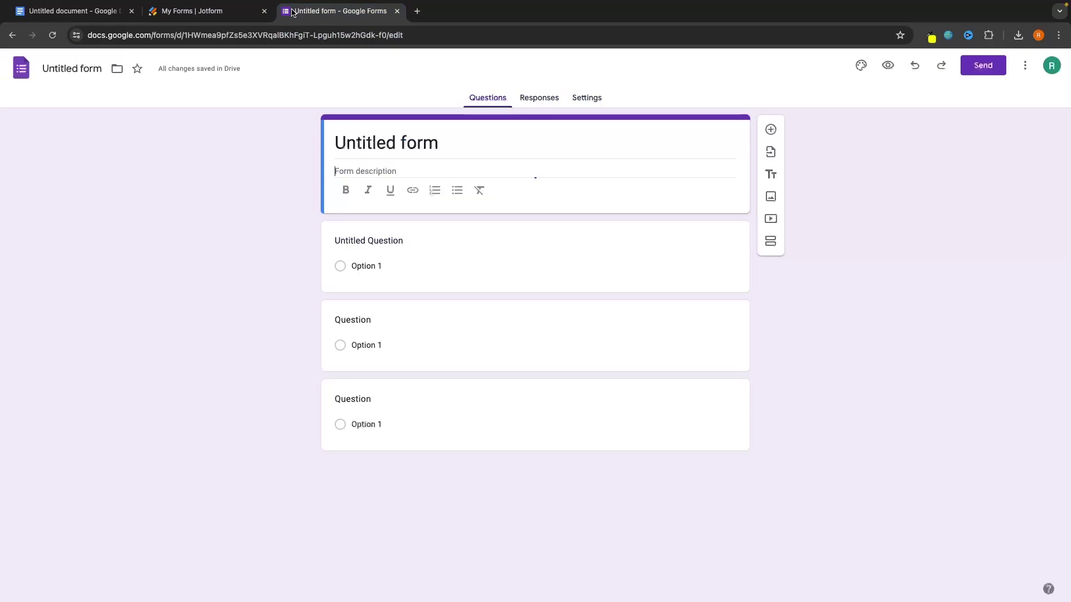
click(202, 17)
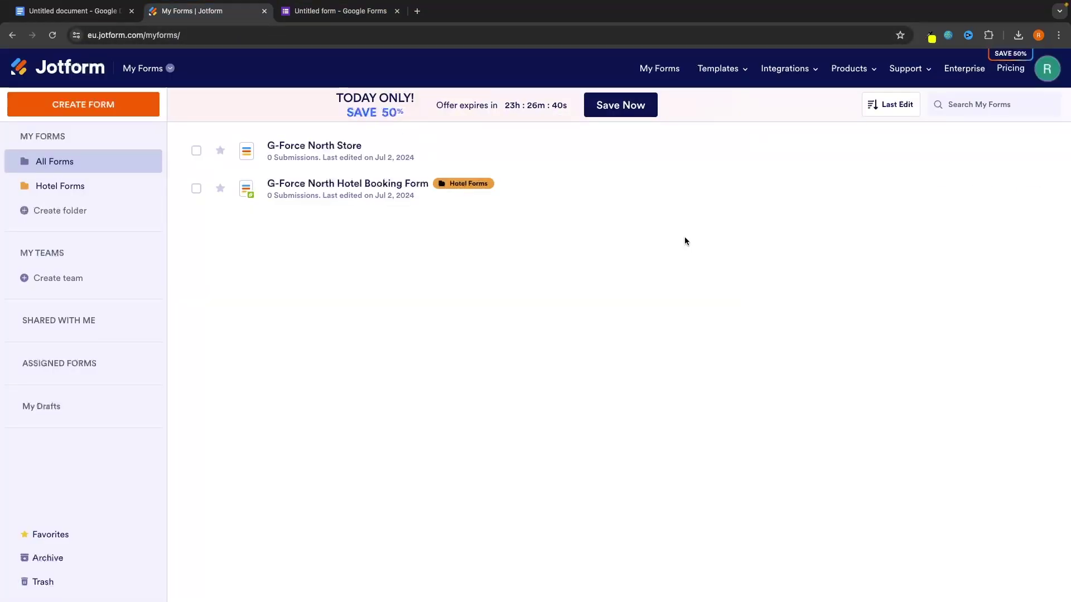
mouse_move(788, 74)
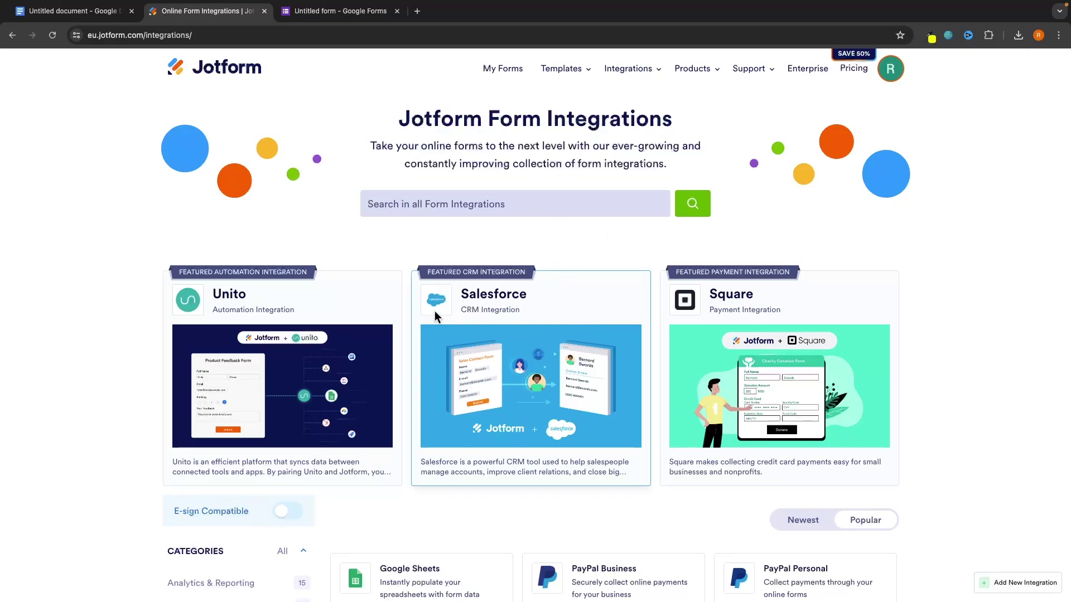
Scroll through the 286 'contact' template results and the Form Integrations page
scroll(519, 284, down, 2)
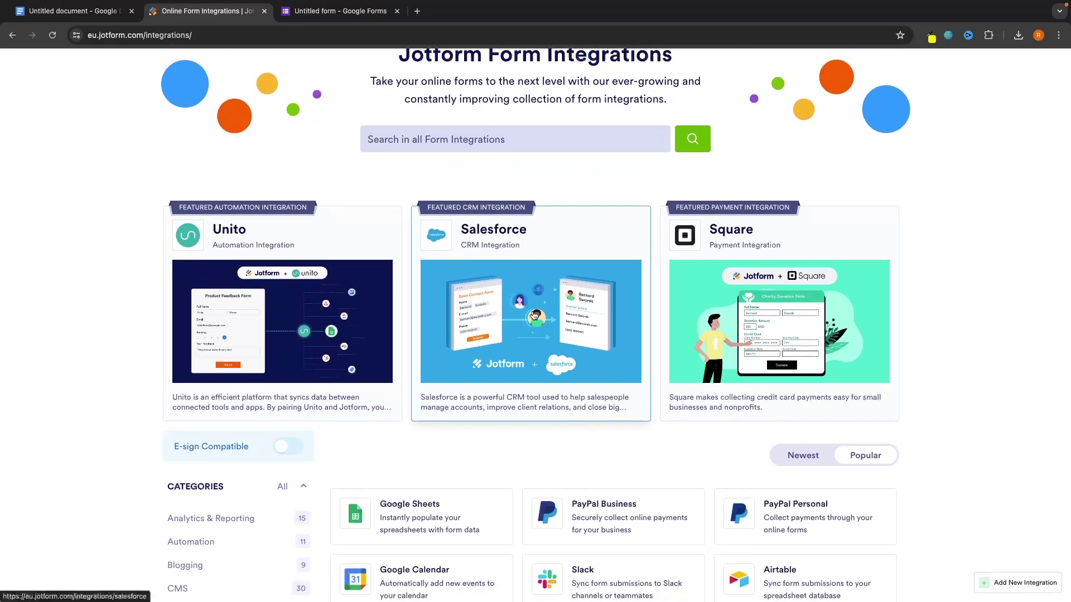
scroll(527, 345, up, 5)
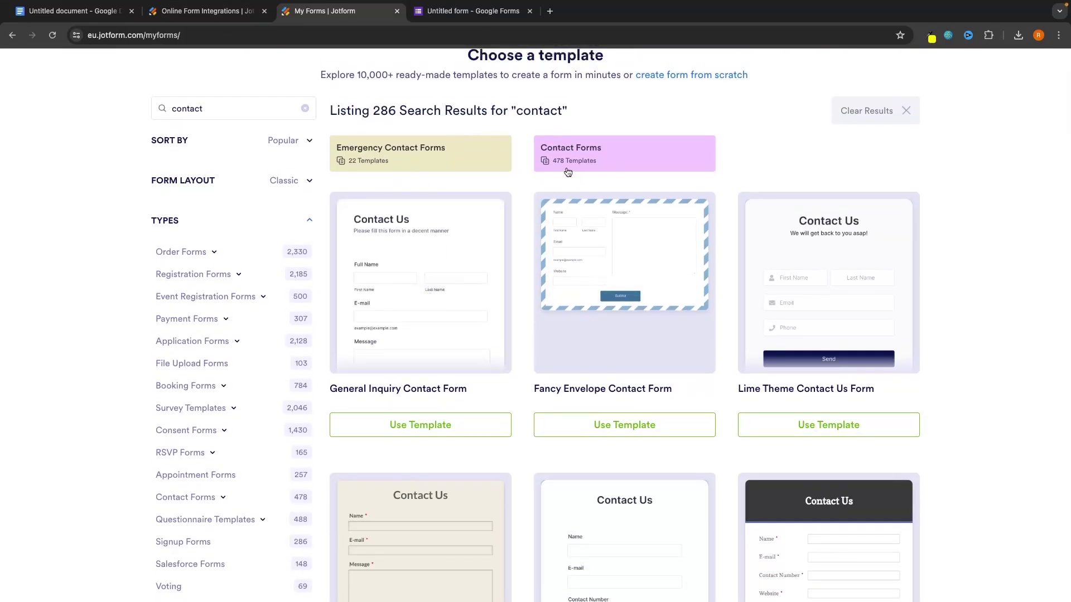
scroll(966, 310, down, 6)
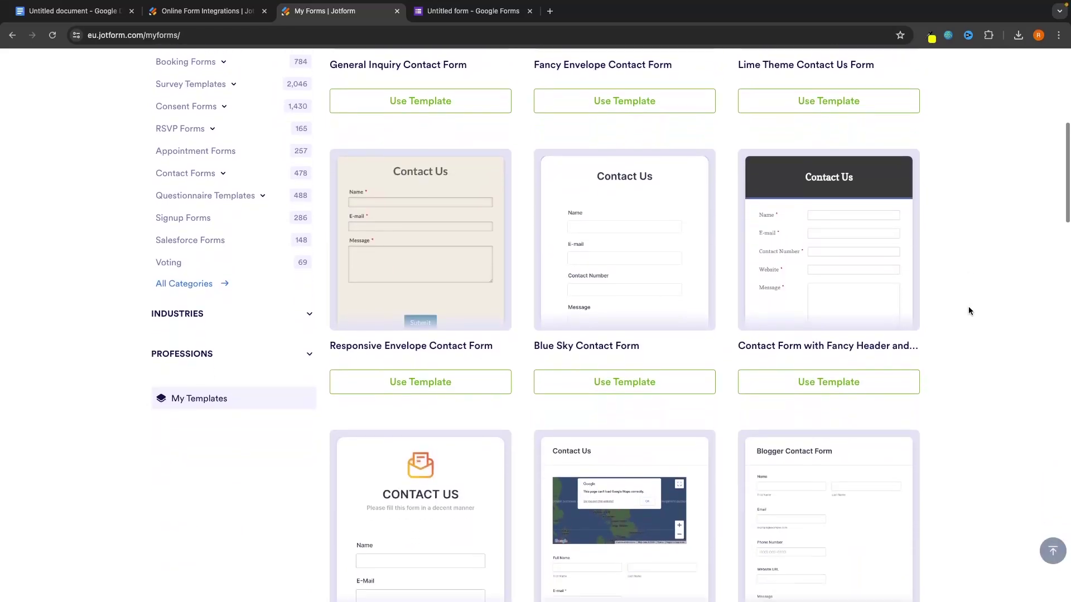
scroll(968, 306, down, 2)
View the Salesforce integration details, then compare the Google Forms draft with the contact templates
click(206, 11)
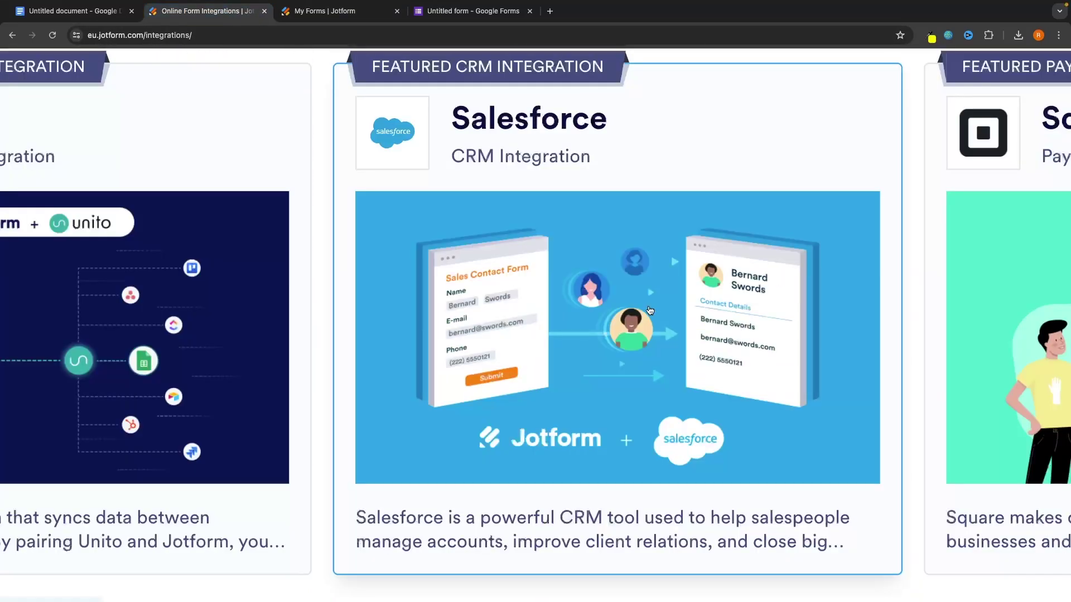
click(672, 301)
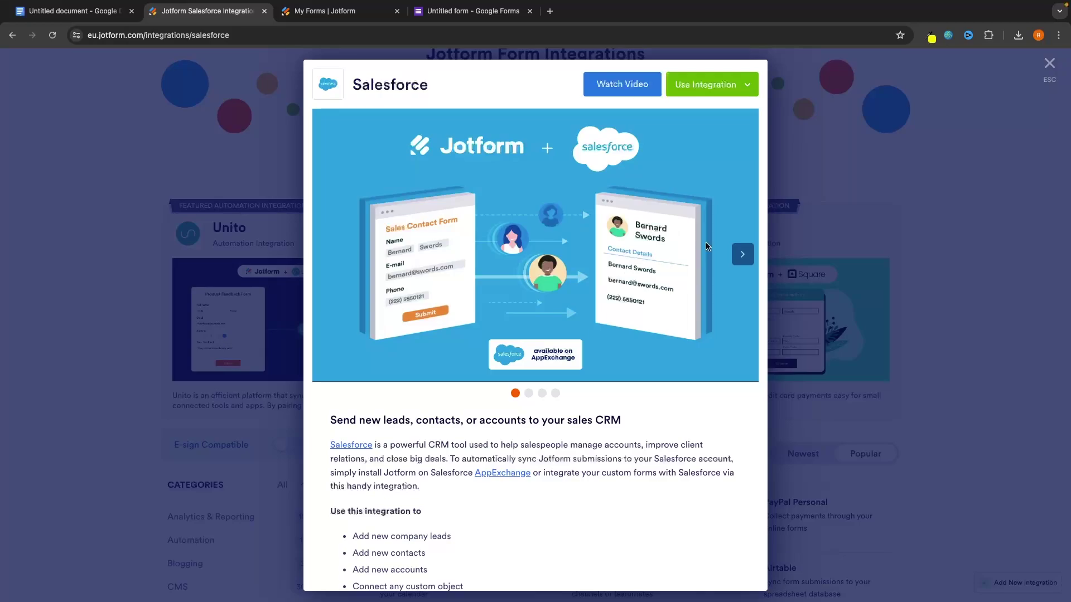
click(324, 11)
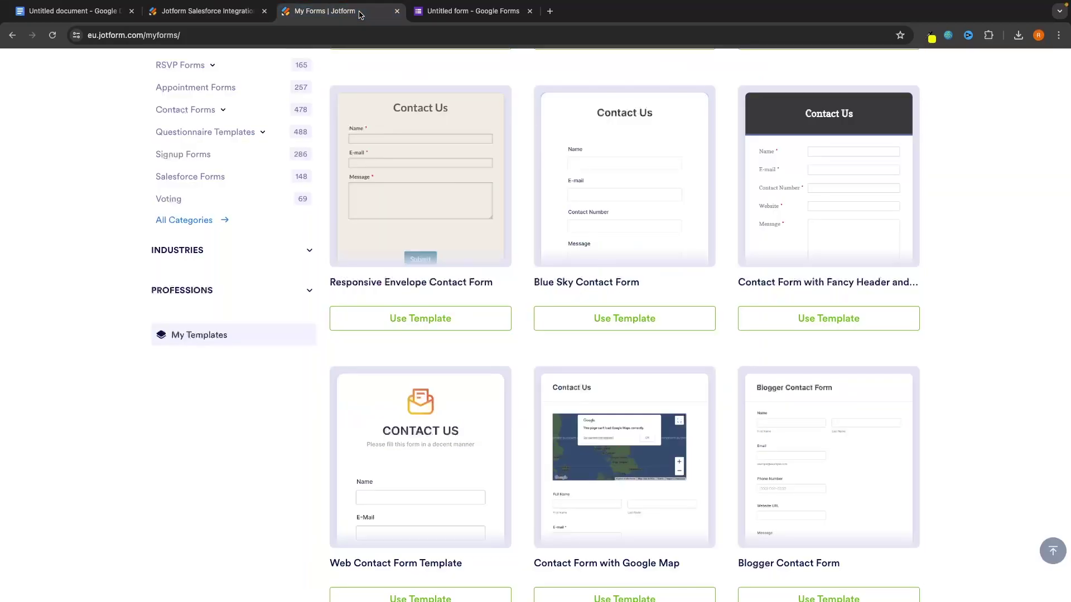
click(473, 11)
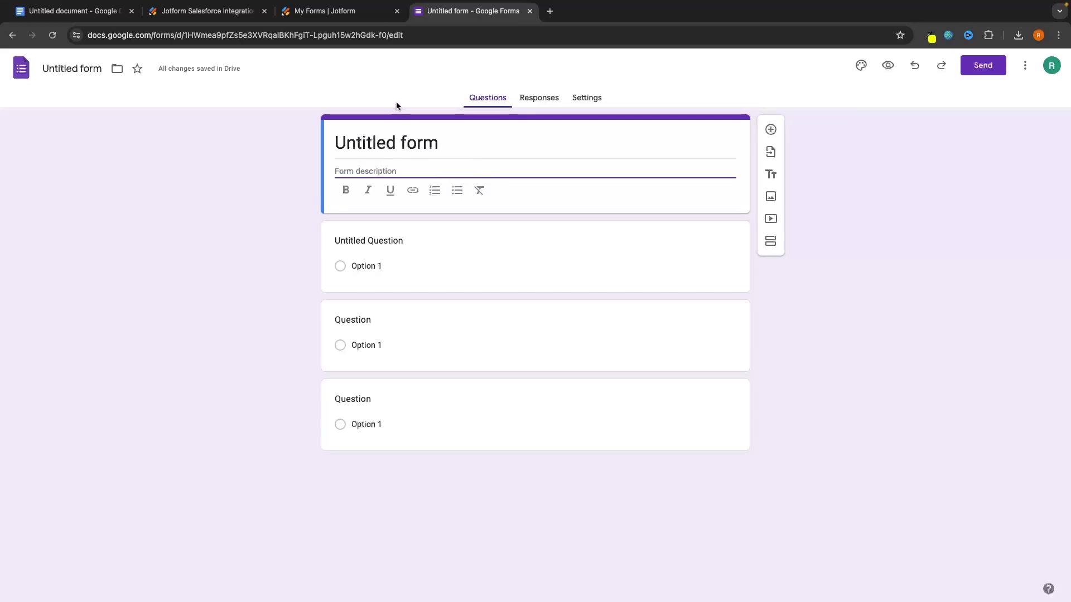
click(346, 12)
click(473, 12)
key(ctrl+shift+Tab)
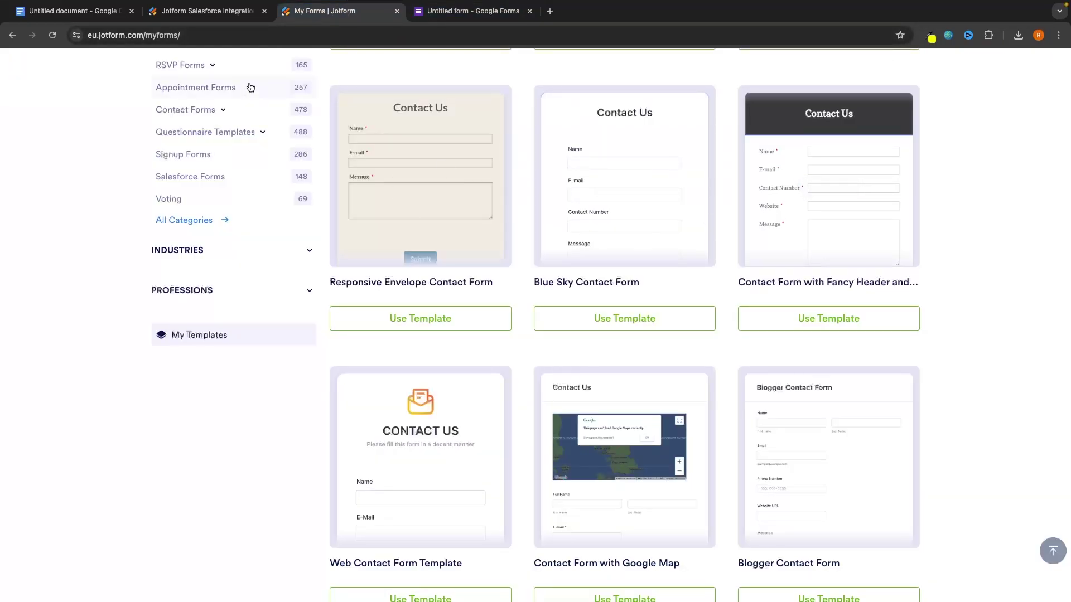
key(ctrl+shift+Tab)
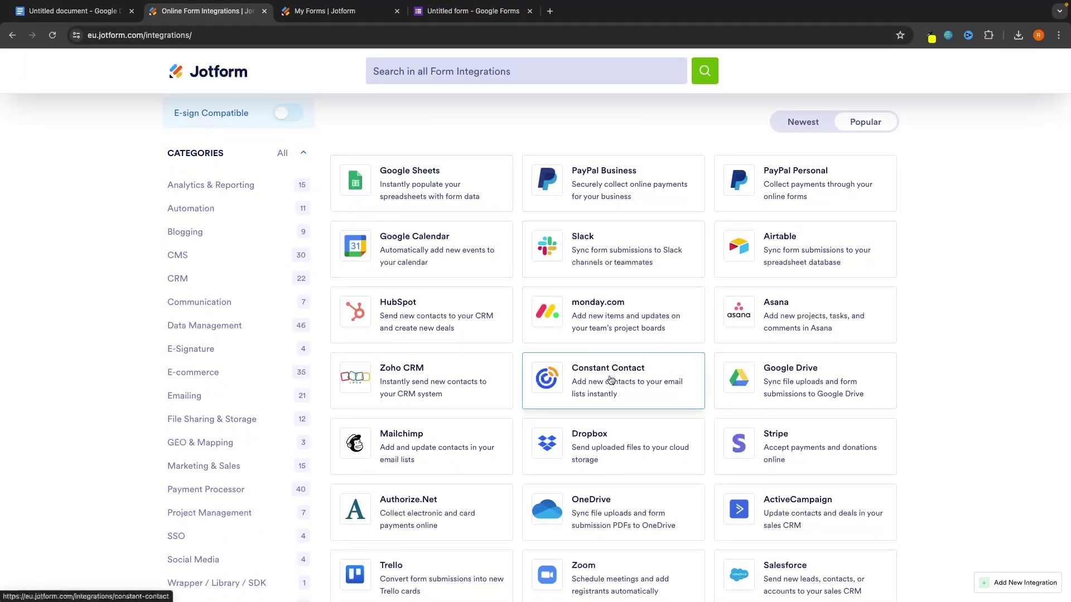
scroll(643, 390, down, 4)
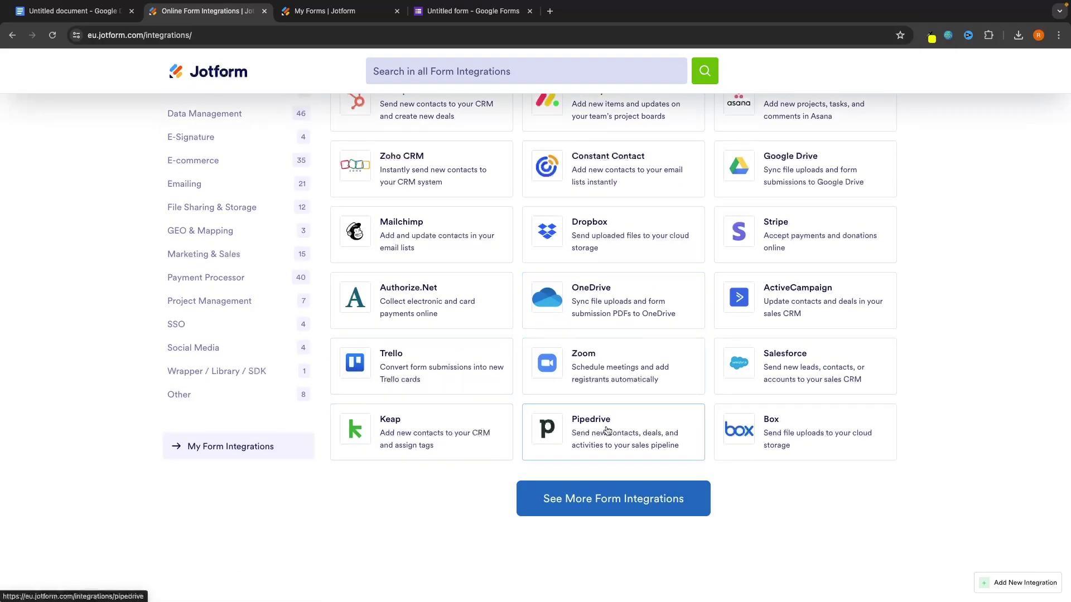
scroll(306, 271, up, 5)
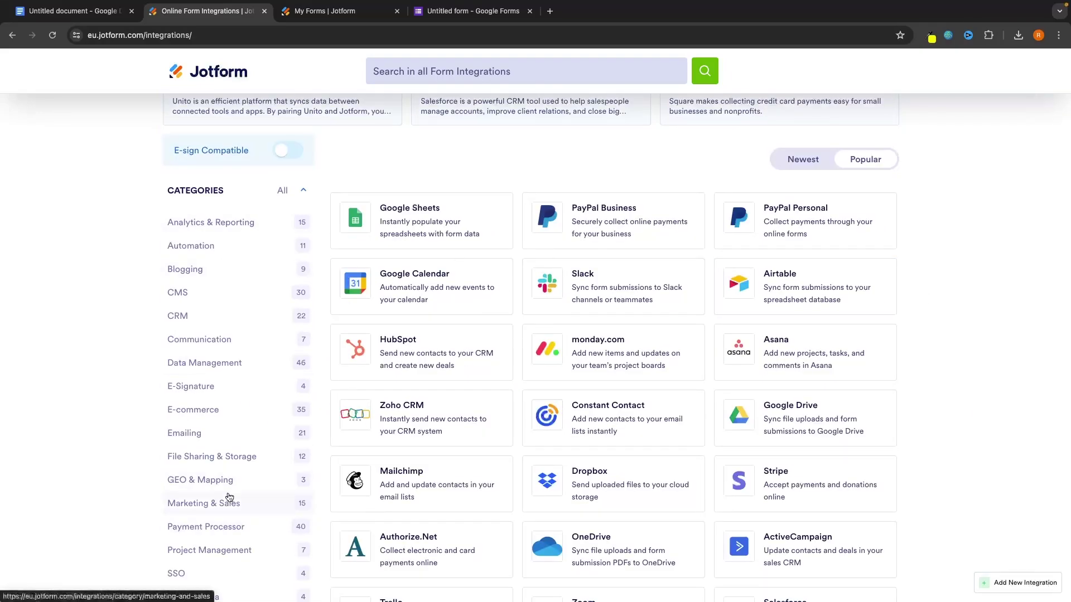
scroll(243, 436, down, 5)
scroll(243, 436, up, 5)
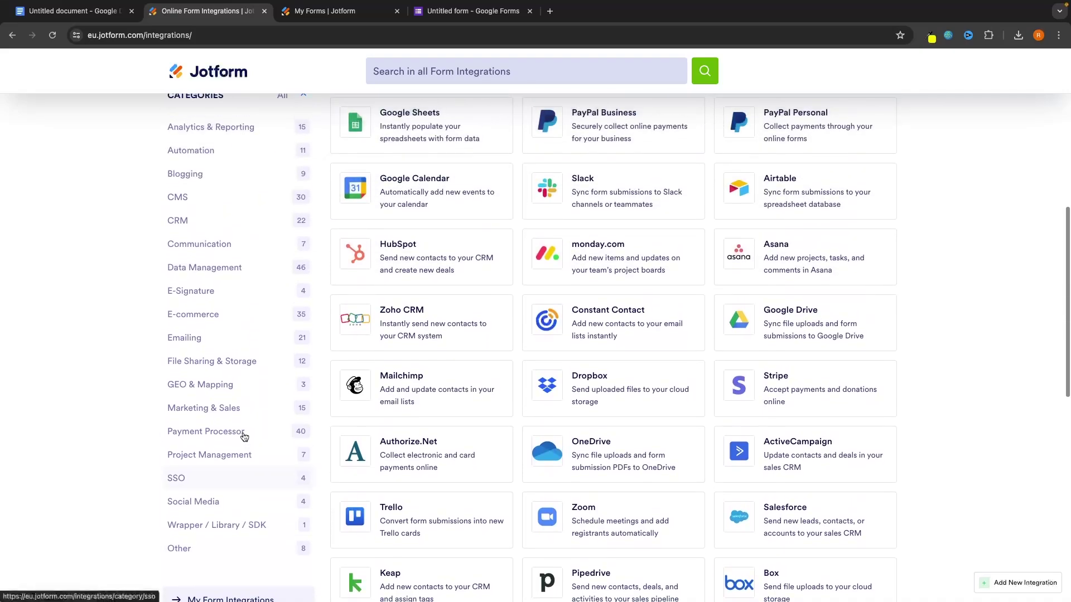
key(super+4)
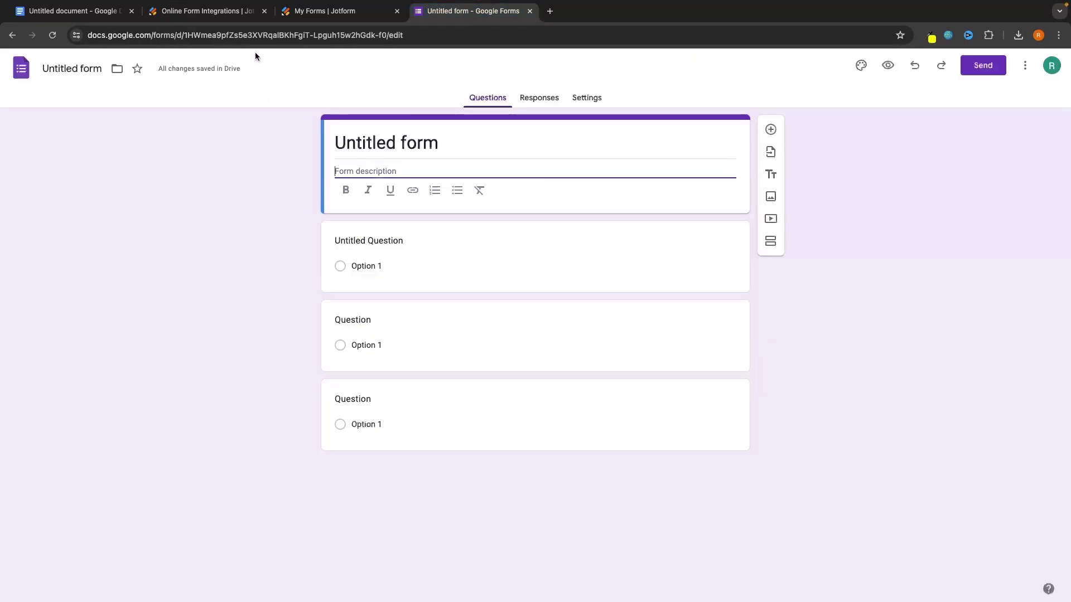
Go to My Sign Documents and start a new sign document from a template
click(232, 17)
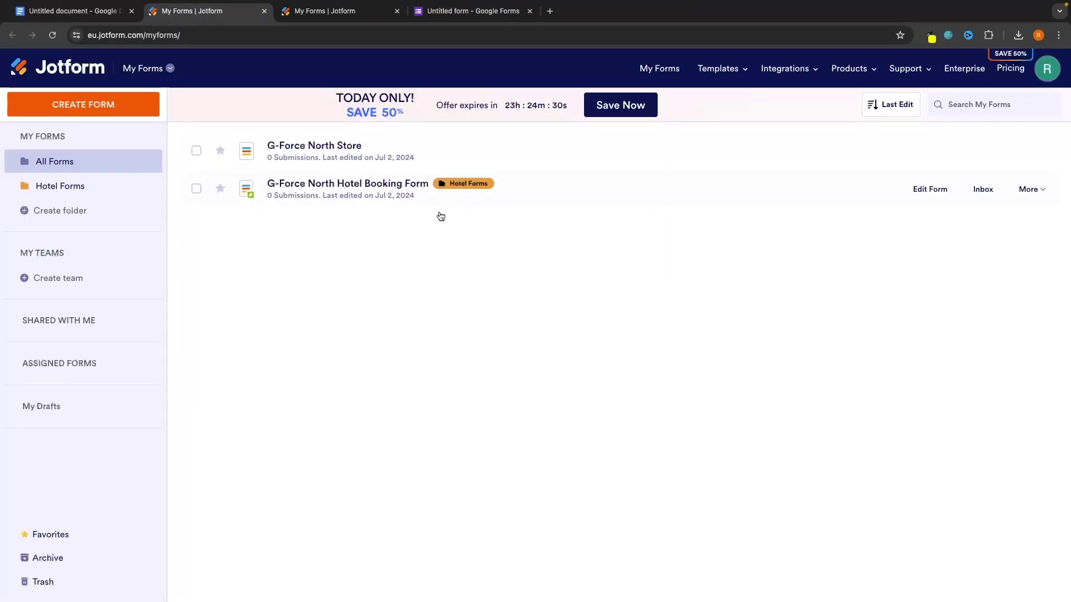
key(super+4)
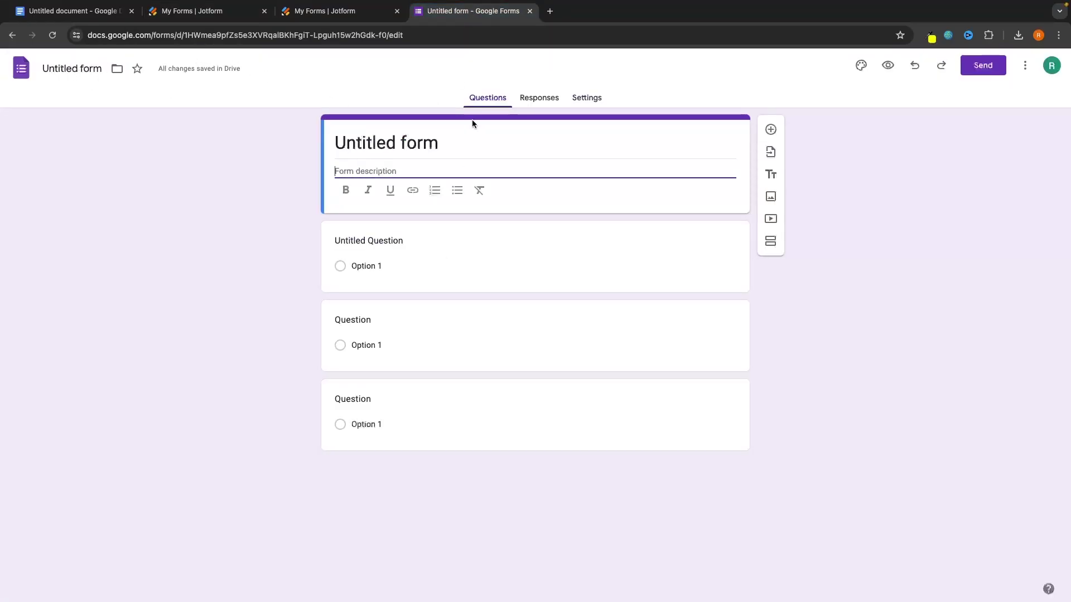
click(212, 17)
click(129, 78)
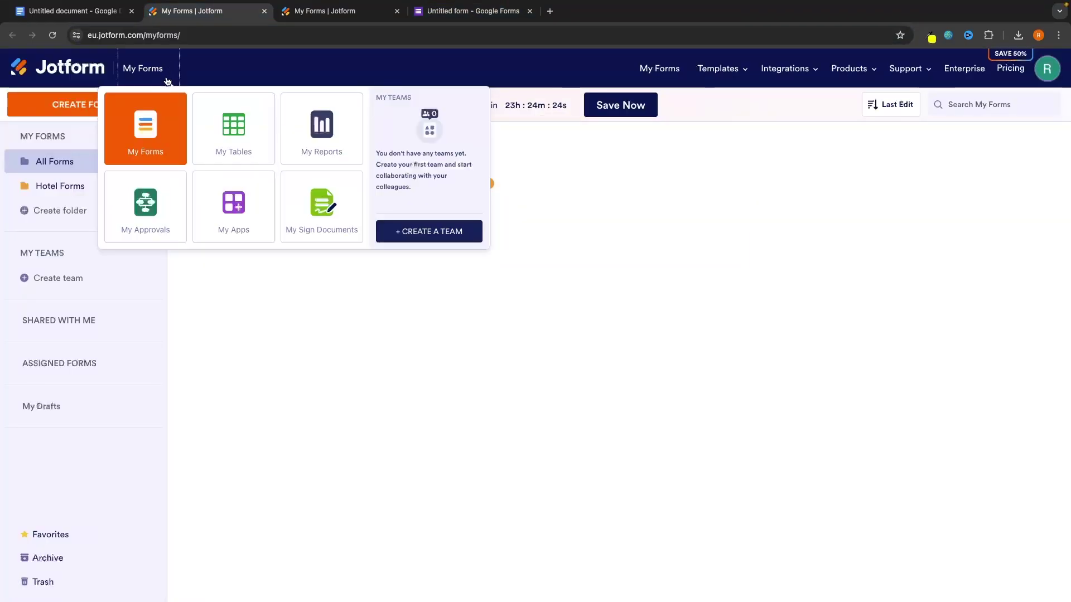
click(329, 216)
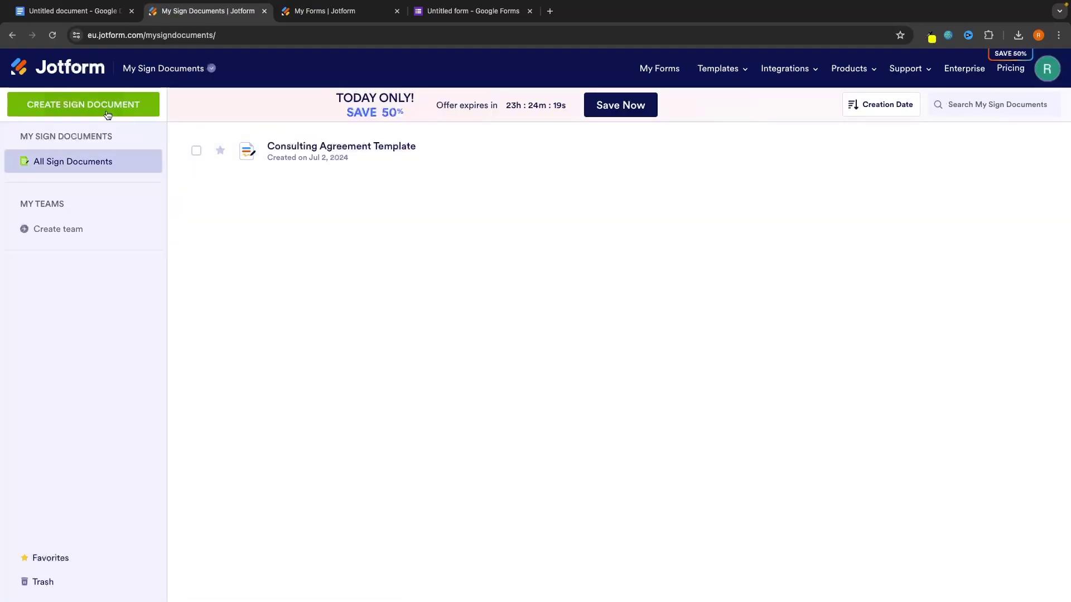
click(108, 115)
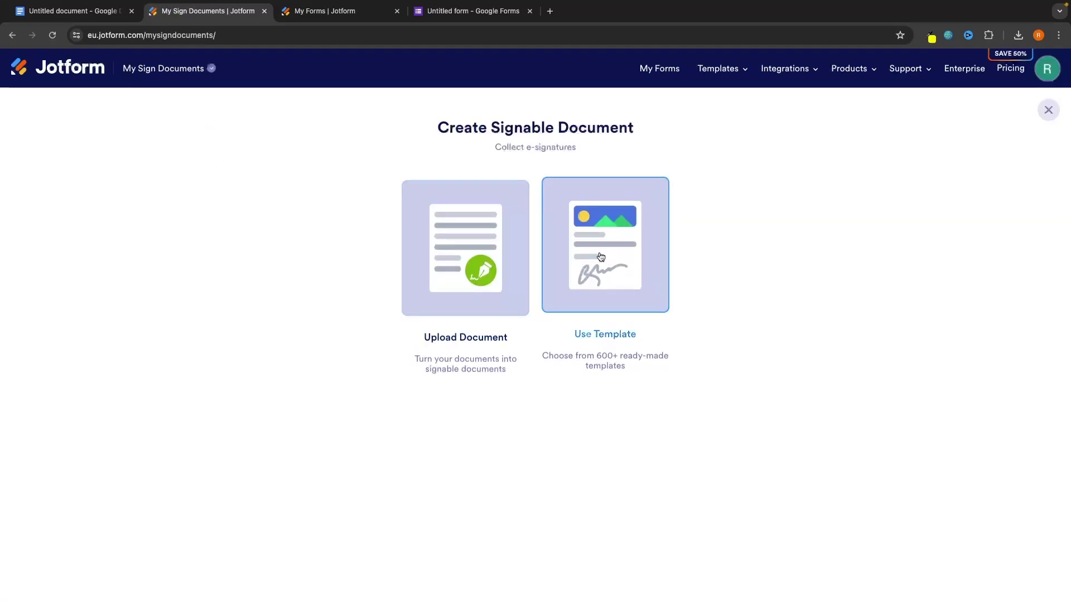
click(600, 257)
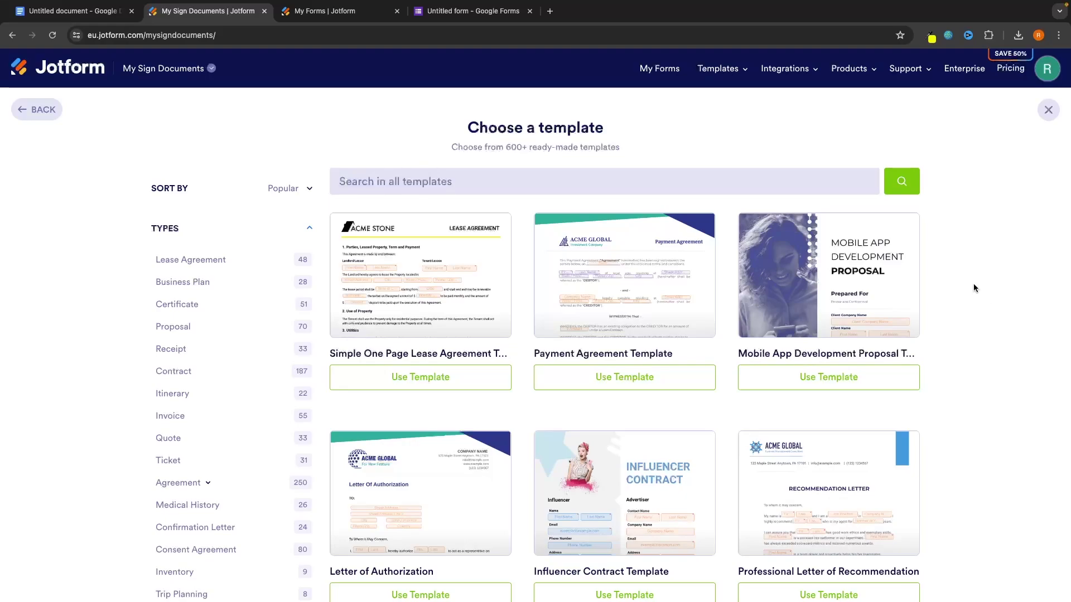
Browse the gallery of 600+ signable templates
scroll(1005, 276, down, 5)
scroll(1005, 277, down, 7)
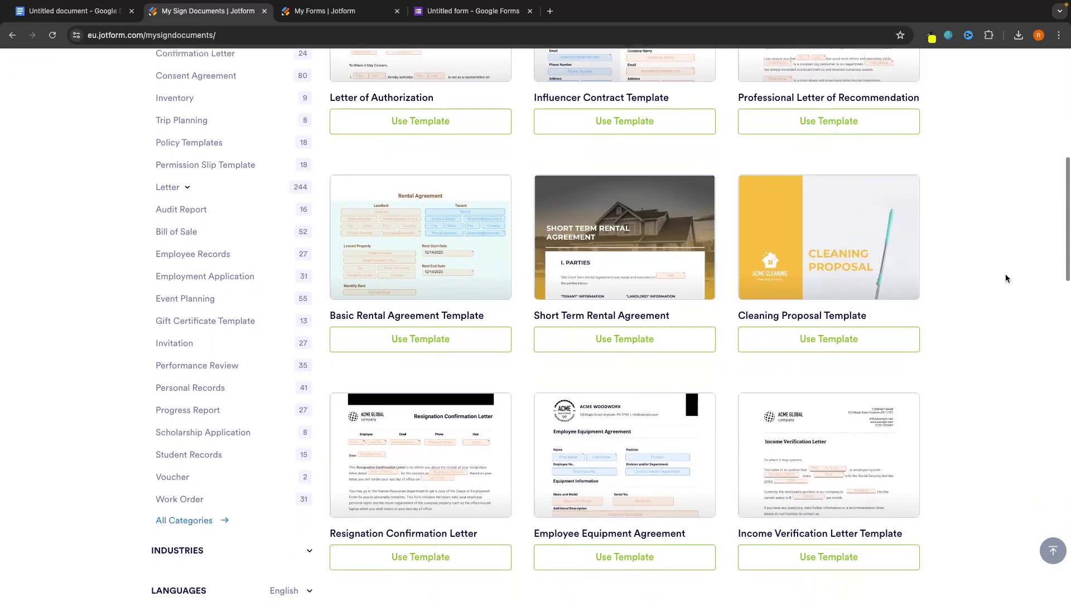
scroll(1006, 277, down, 2)
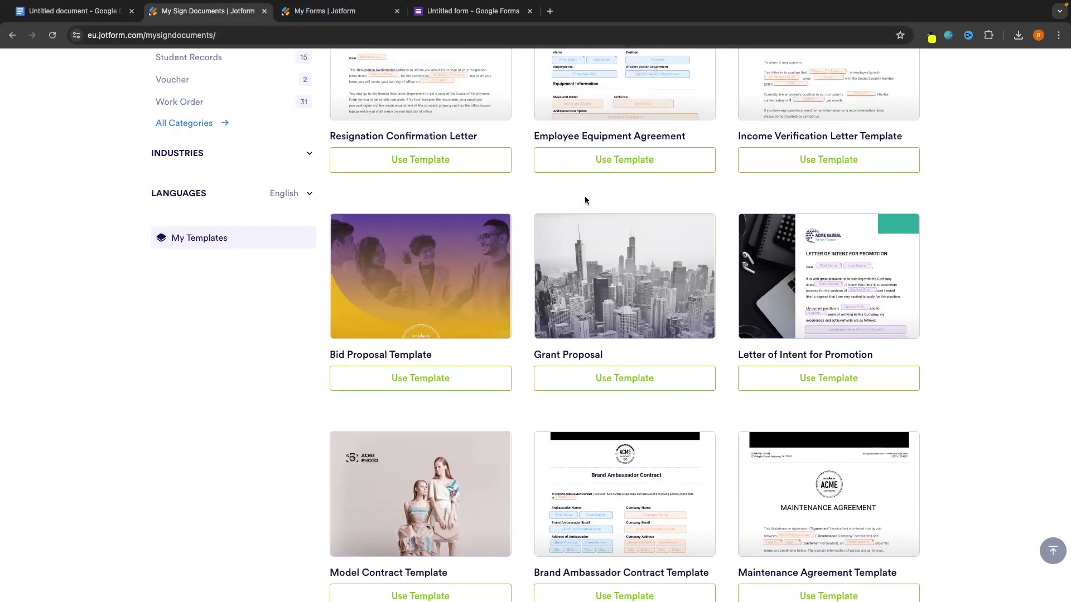
mouse_move(869, 315)
scroll(1033, 339, down, 3)
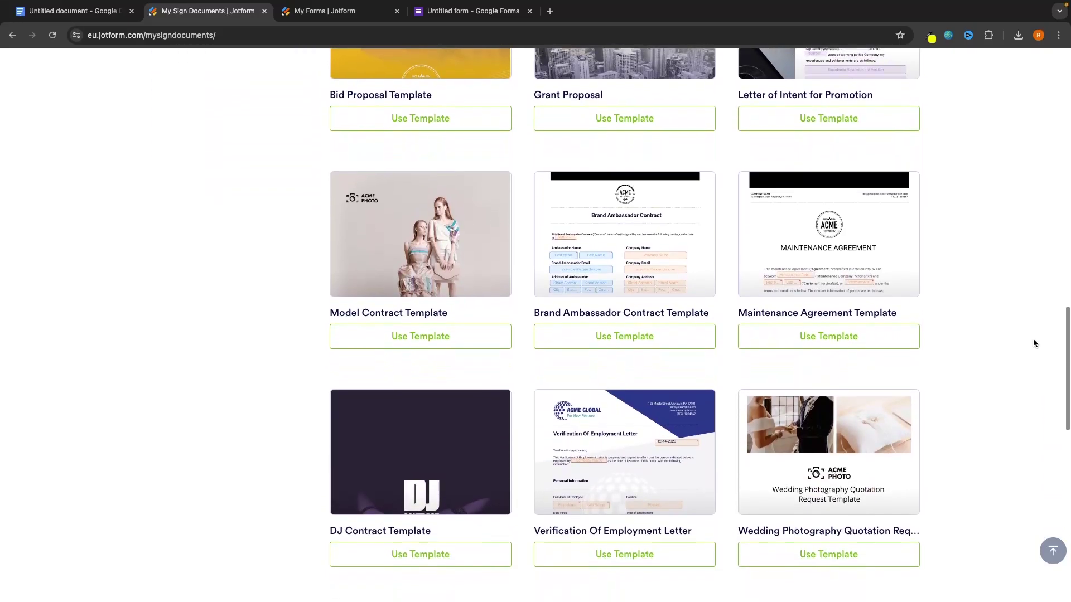
scroll(1033, 339, up, 15)
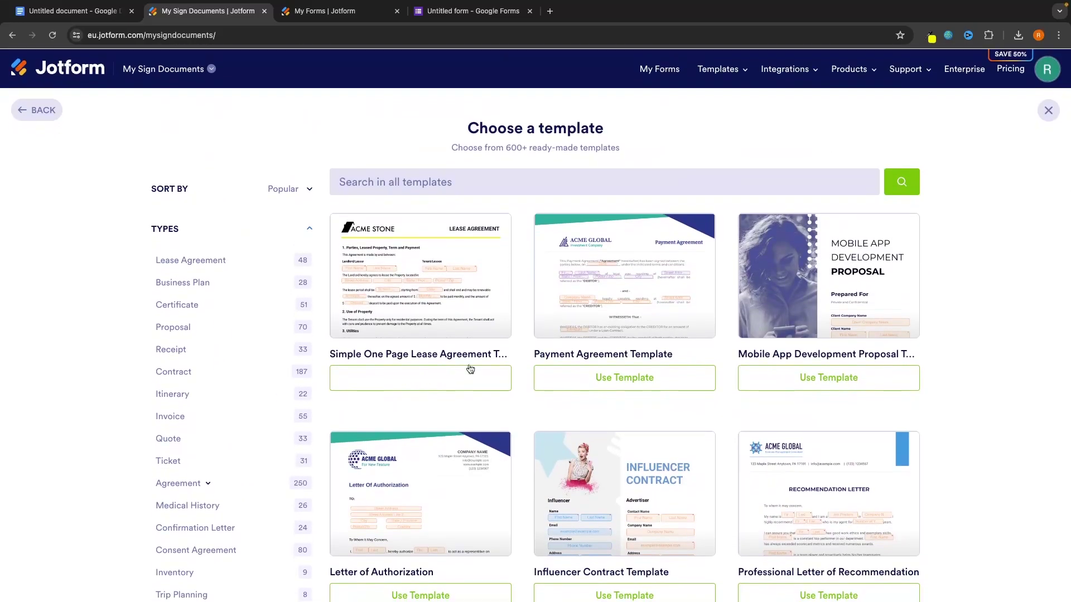
scroll(977, 351, down, 1)
mouse_move(682, 241)
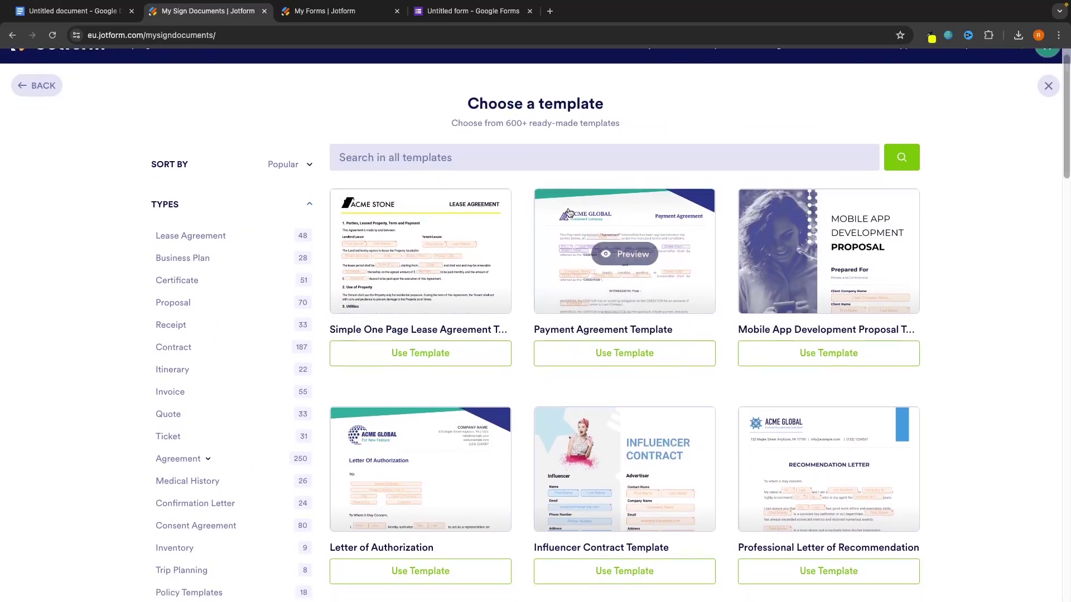
scroll(521, 268, down, 1)
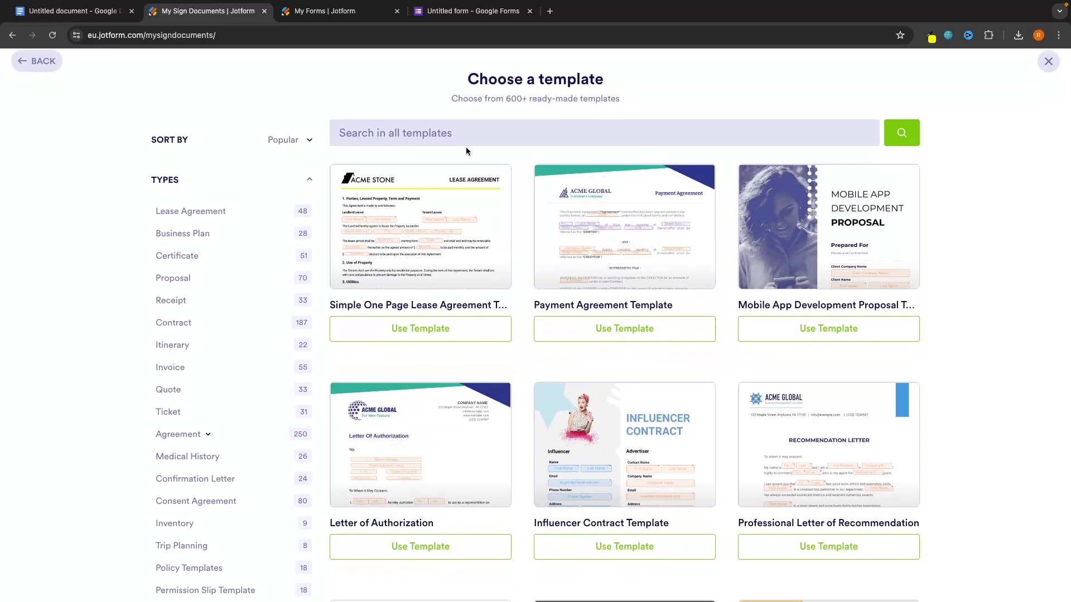
Search the templates for 'con' and use the Consulting Agreement Template
click(462, 136)
text(consulting)
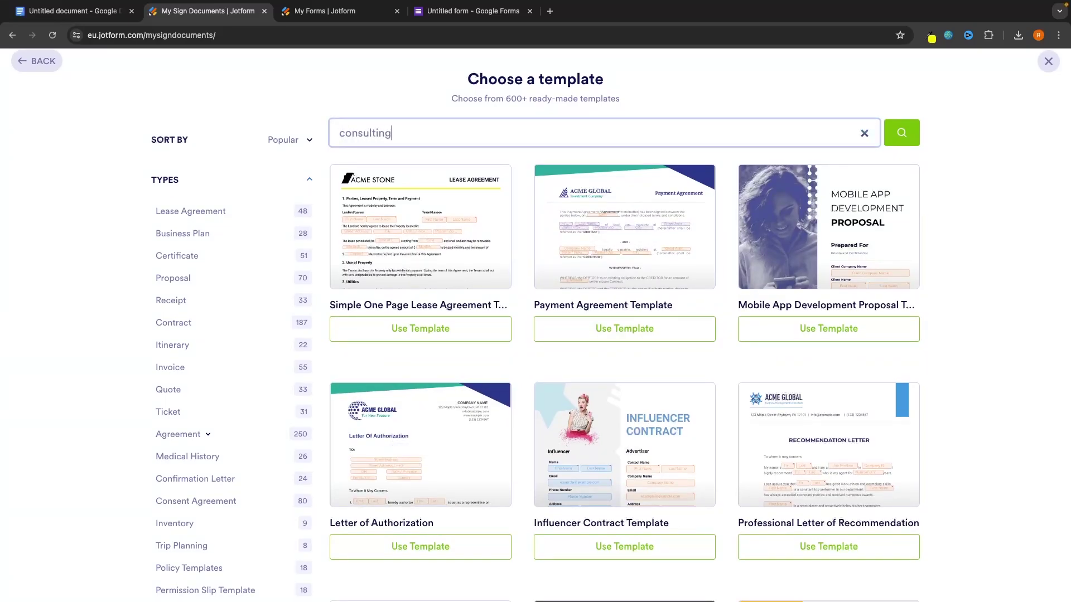
key(Return)
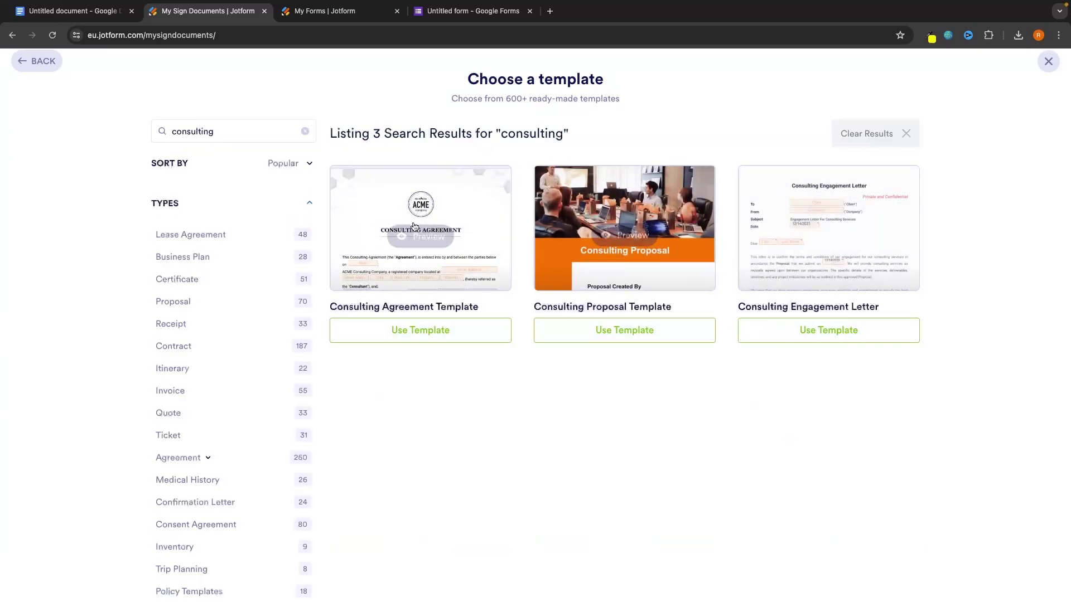
mouse_move(446, 283)
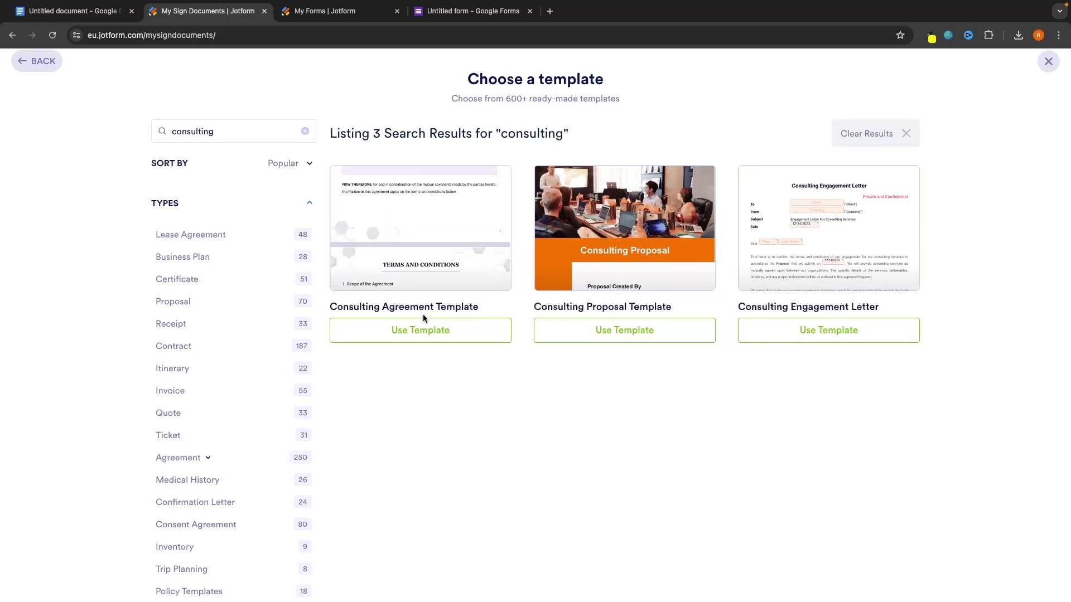
click(421, 330)
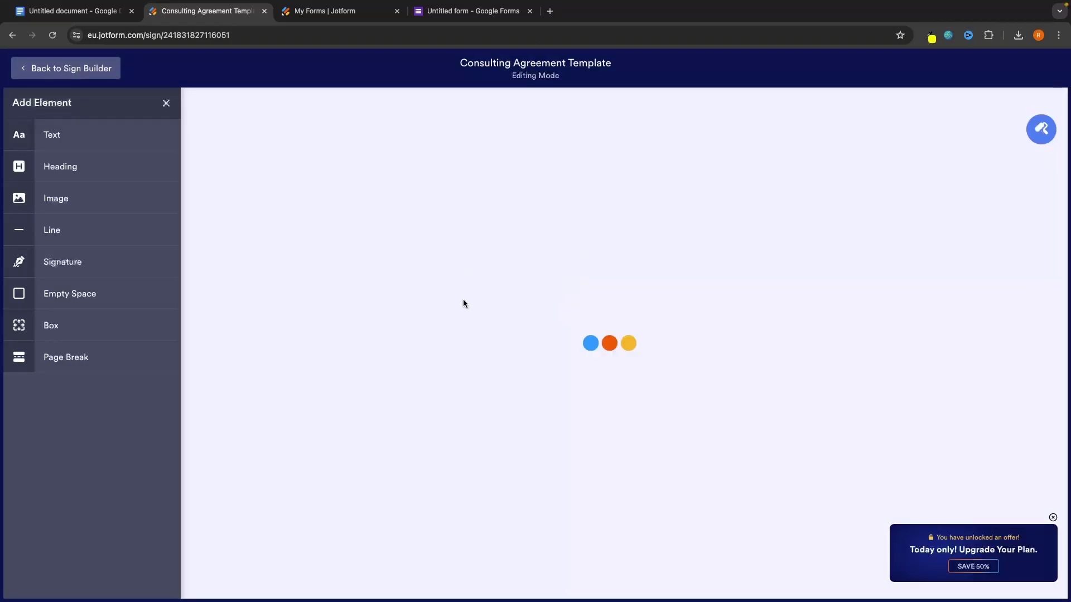
Edit the agreement's opening text block, then save and exit editing mode
scroll(559, 274, down, 4)
scroll(559, 275, up, 6)
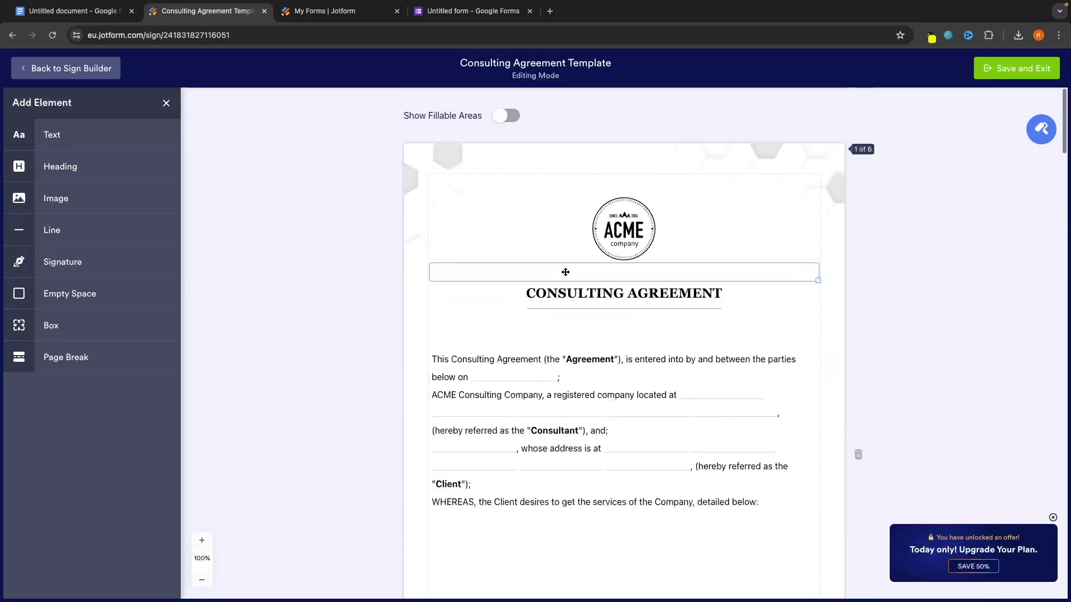
scroll(661, 275, down, 4)
scroll(661, 275, down, 1)
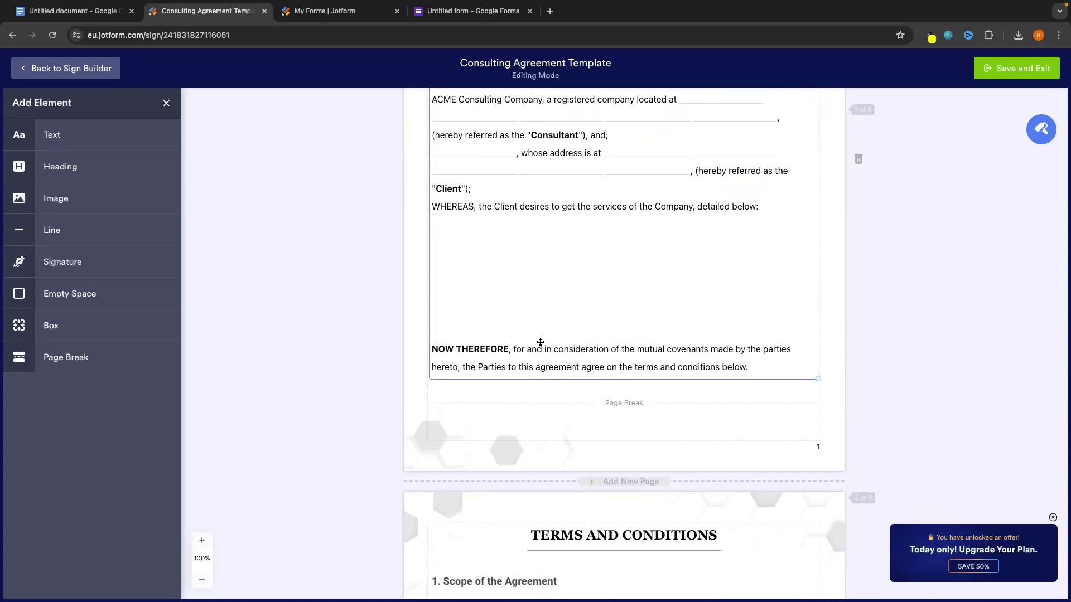
click(568, 356)
double_click(568, 355)
click(720, 213)
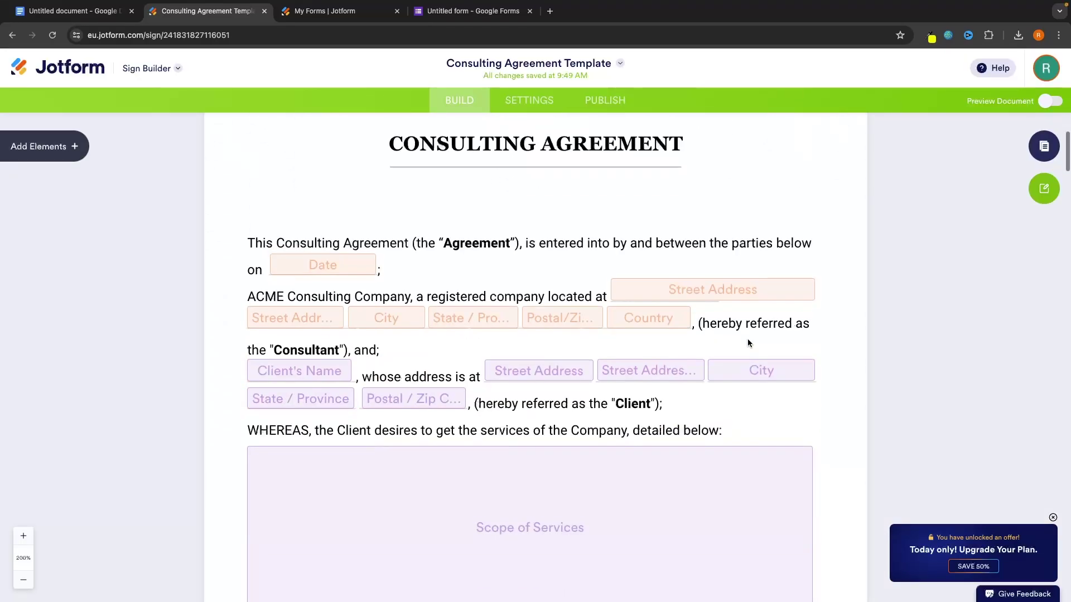
Browse the addable elements and Publish options, then return to My Sign Documents
click(44, 142)
scroll(117, 294, down, 2)
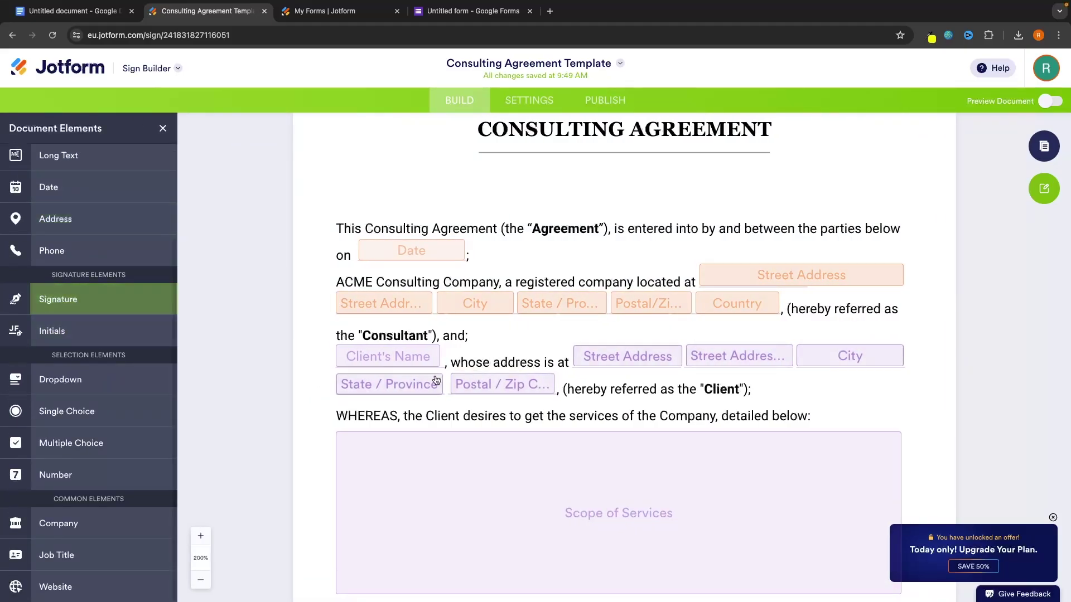
scroll(435, 379, down, 20)
scroll(434, 379, down, 15)
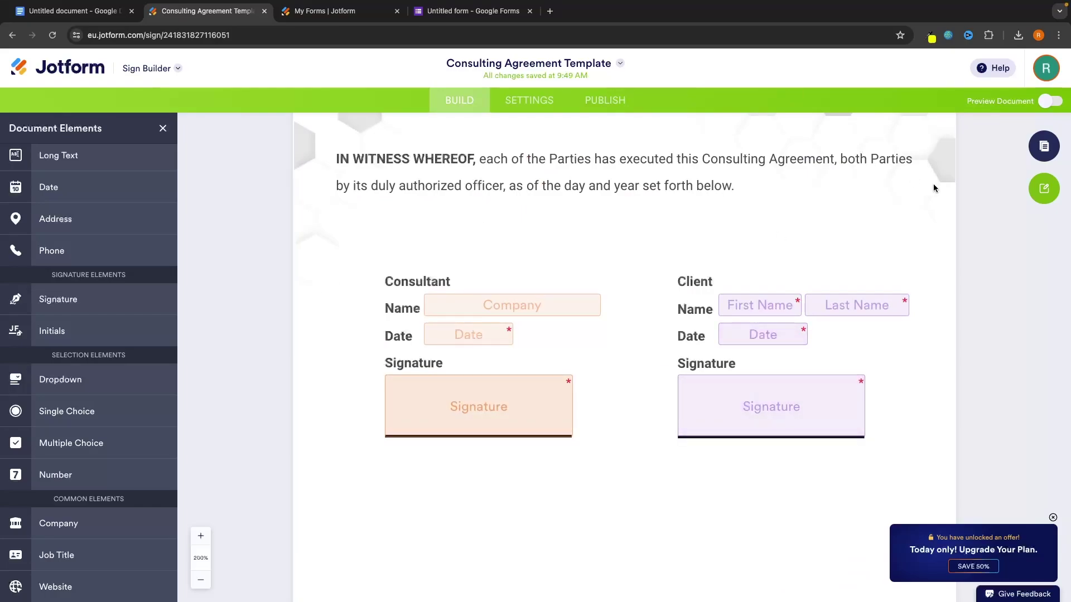
scroll(950, 178, up, 1)
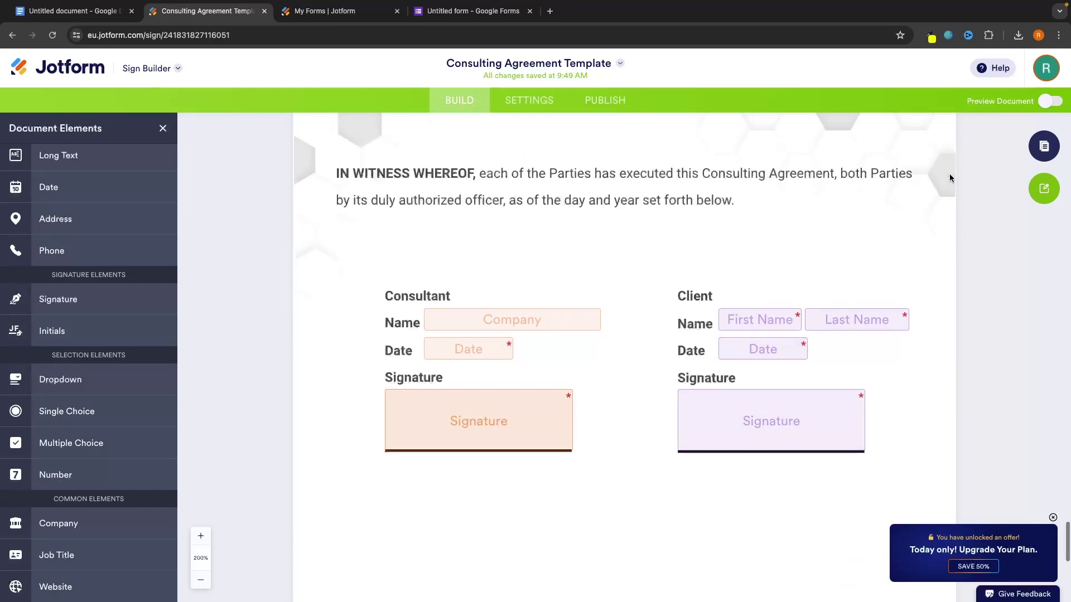
click(627, 100)
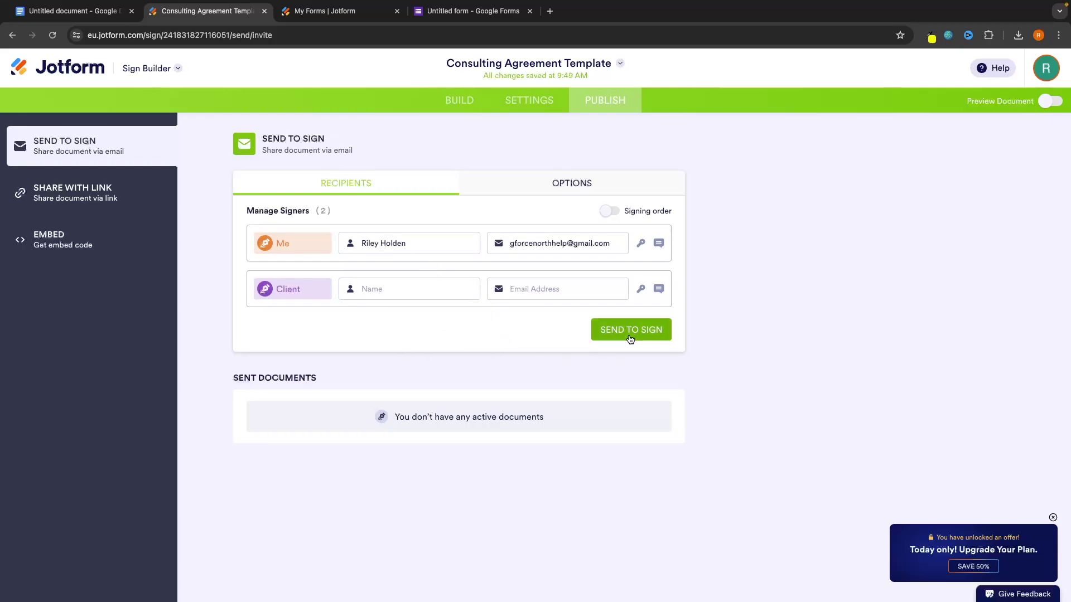
click(54, 68)
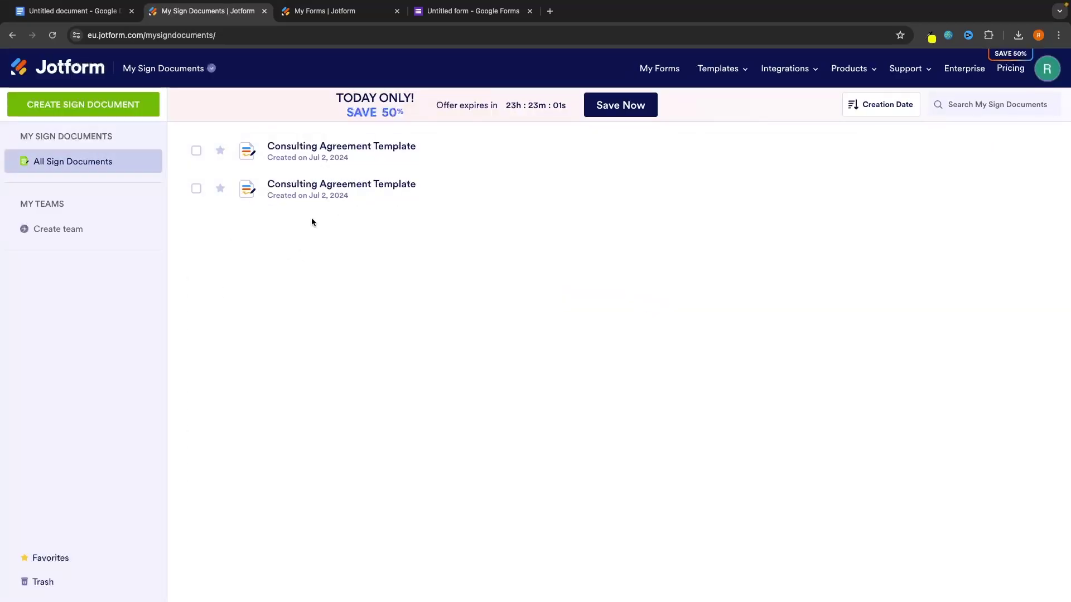
Glance at the Google Forms form, view the Jotform Apps page, then head to My Forms
click(451, 12)
click(205, 14)
mouse_move(853, 70)
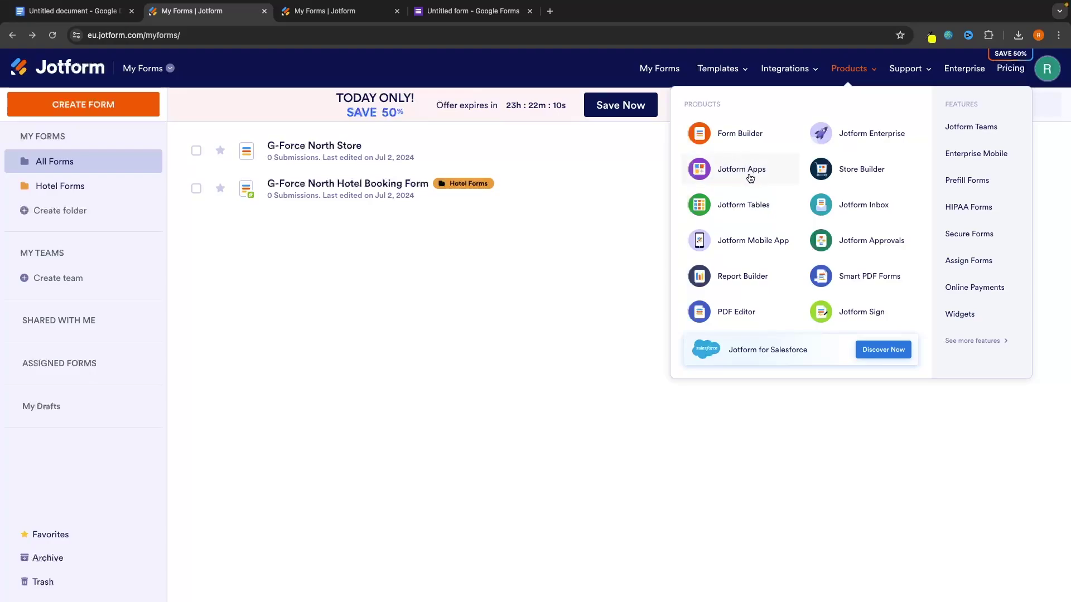
click(719, 173)
scroll(688, 165, left, 5)
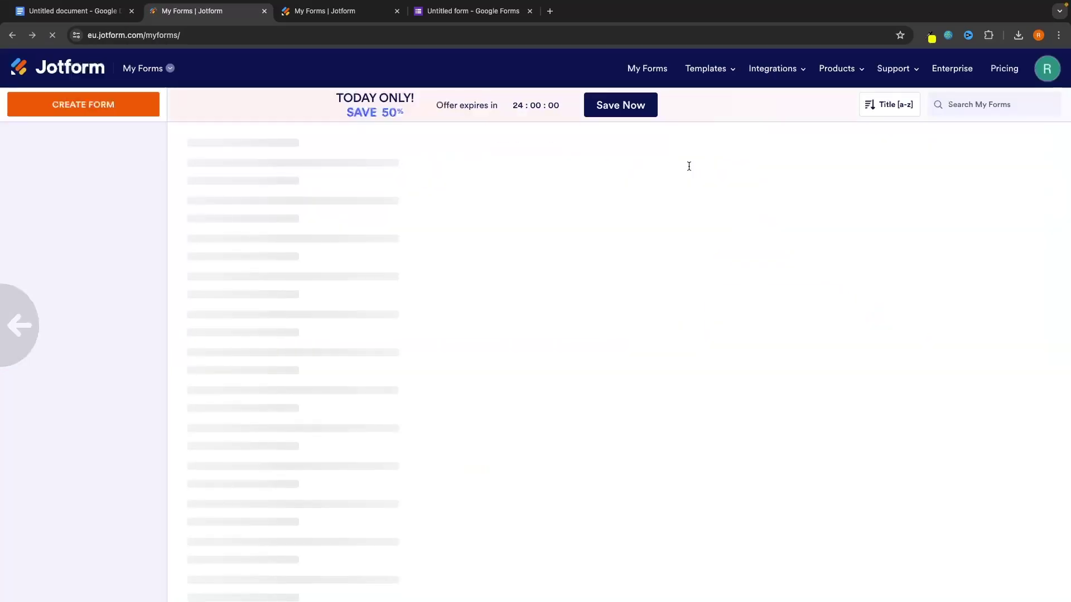
mouse_move(850, 88)
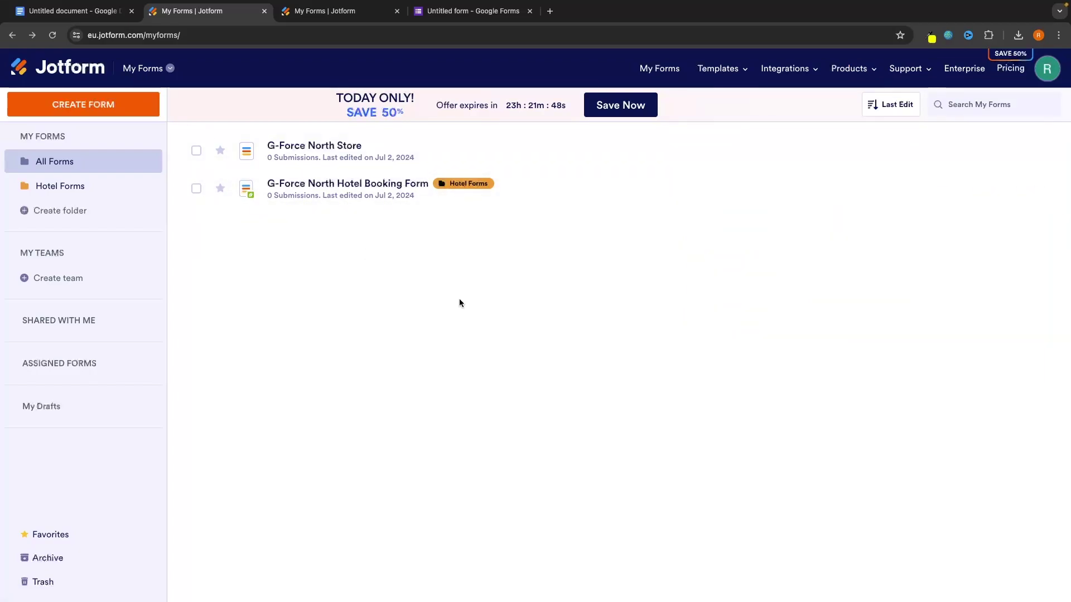
Start a new Jotform form from a template, moving the Google Forms browser tab to third place
click(119, 110)
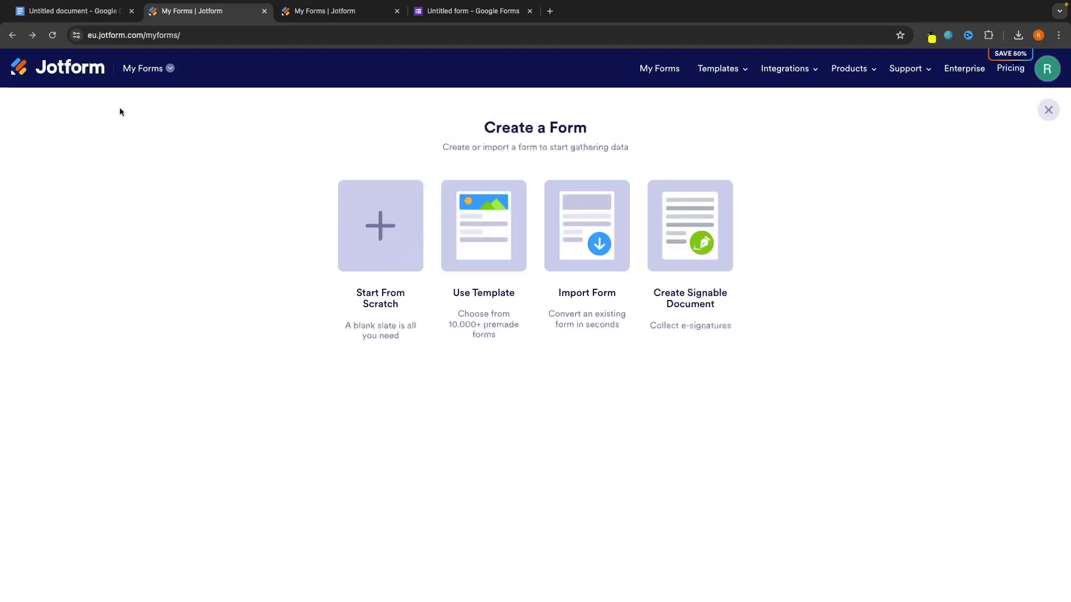
click(473, 205)
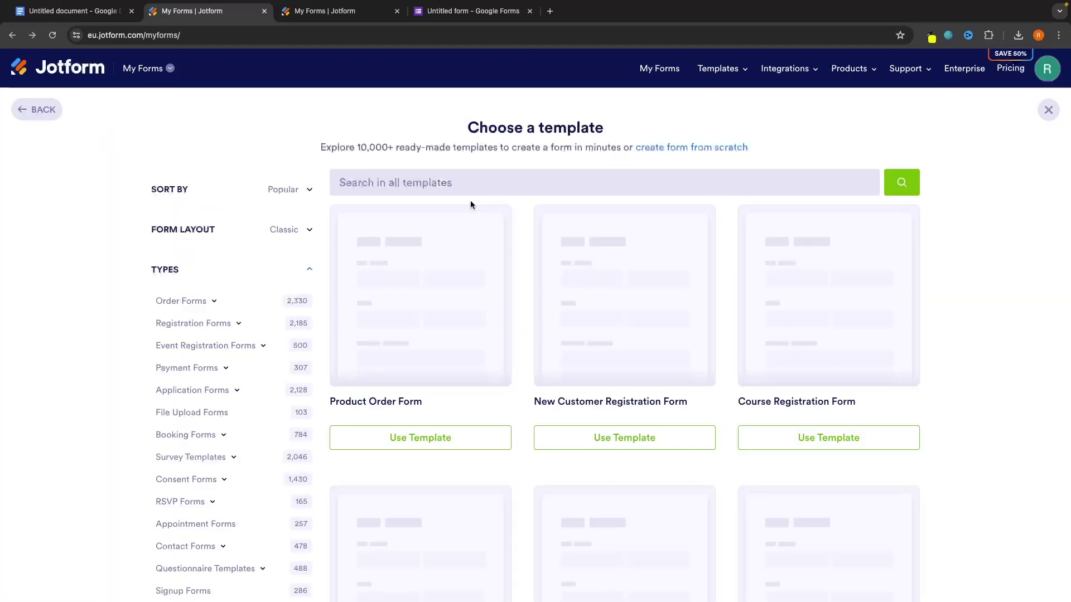
drag(472, 11, 341, 11)
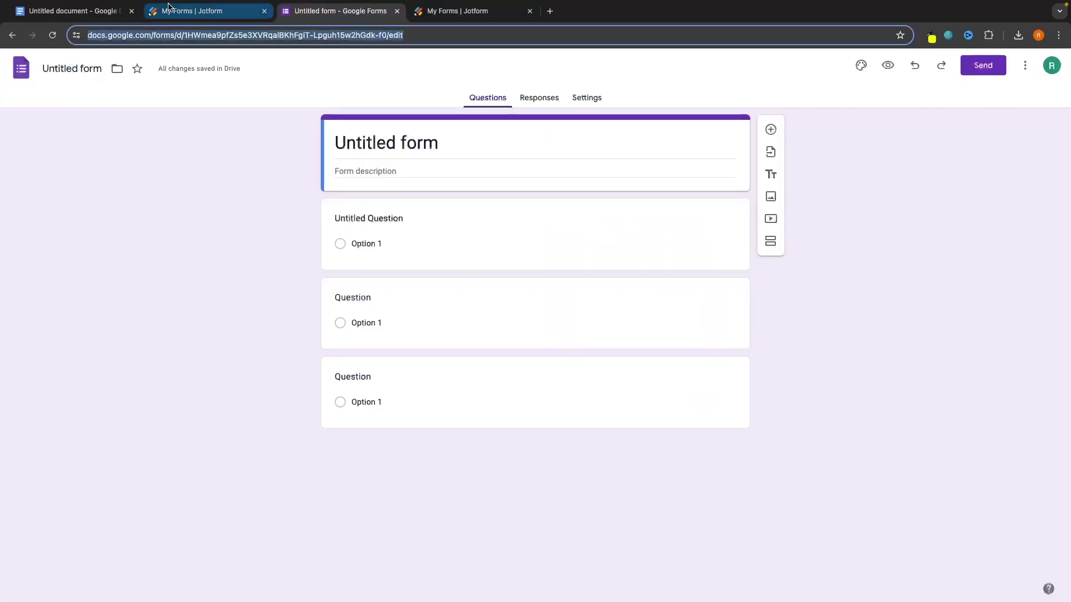
click(167, 11)
Browse the Choose a template gallery down to See More Templates, then return to the untitled Google Forms draft
scroll(1019, 306, down, 15)
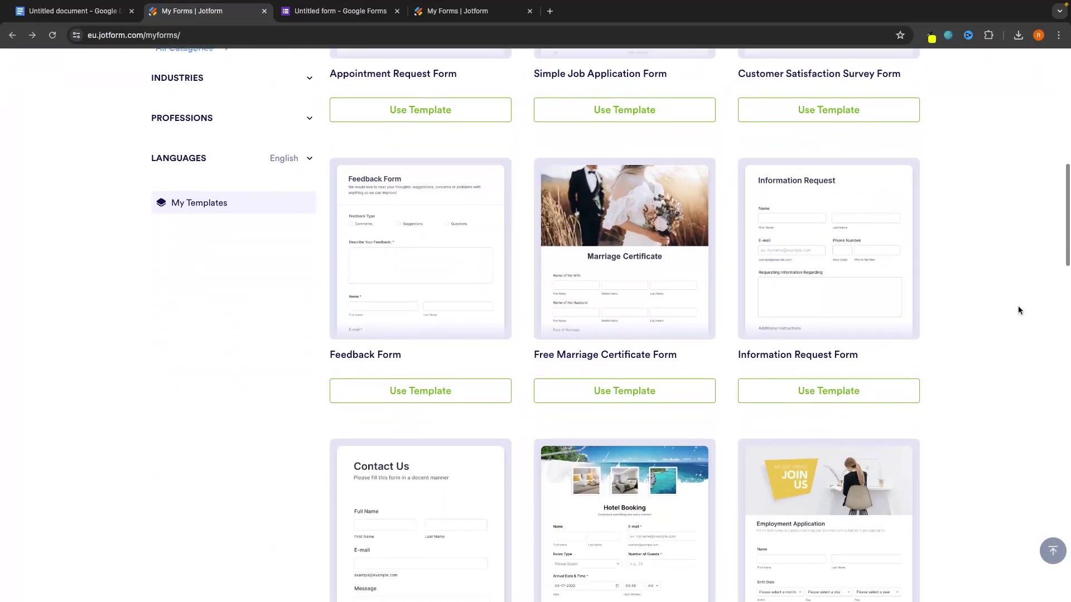
scroll(1018, 306, down, 13)
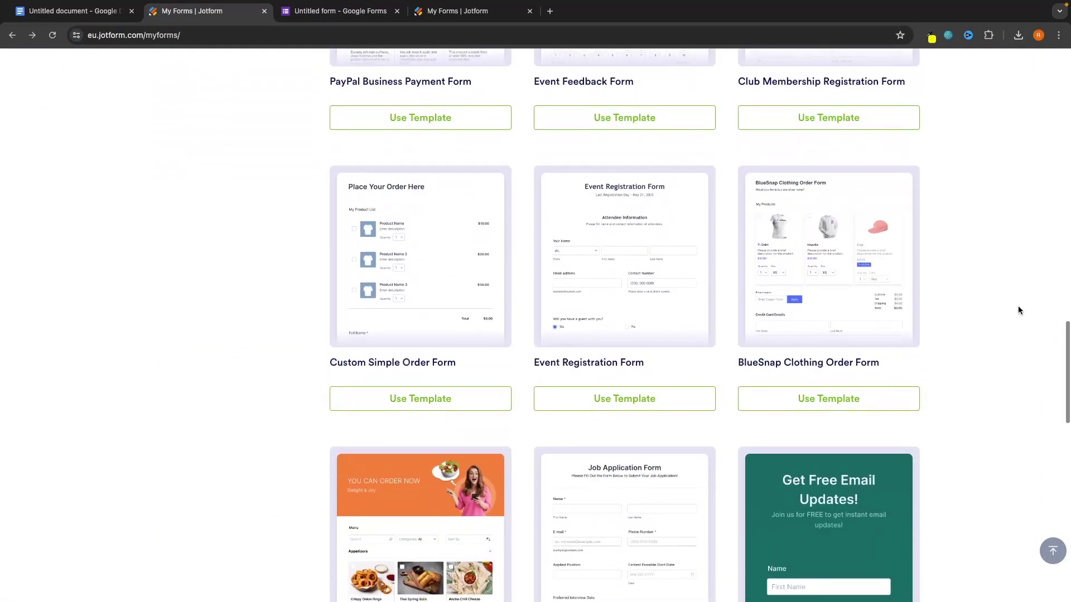
scroll(1019, 310, down, 6)
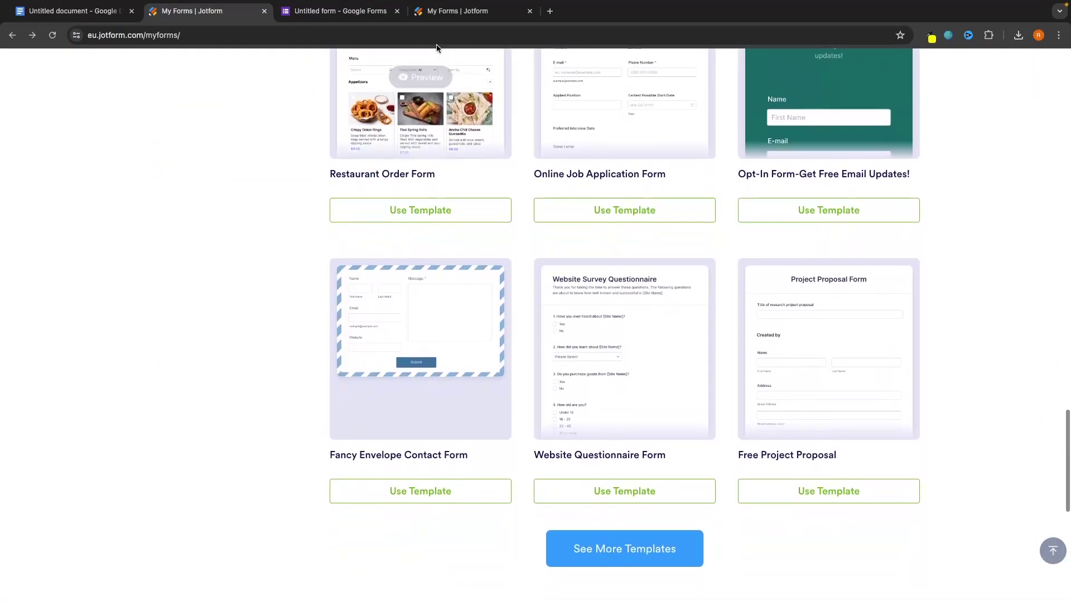
click(372, 21)
click(834, 275)
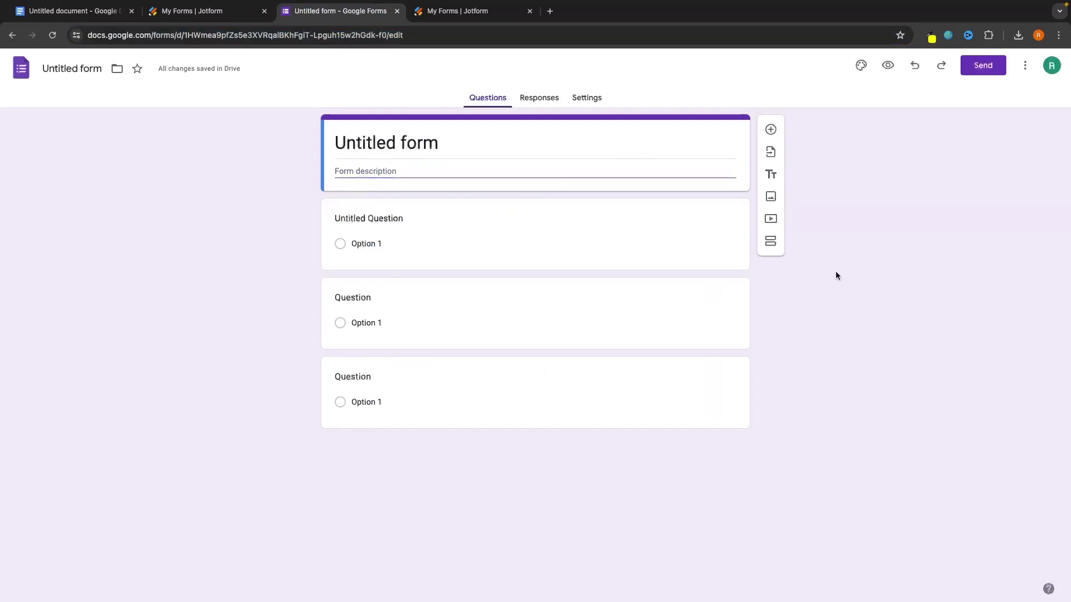